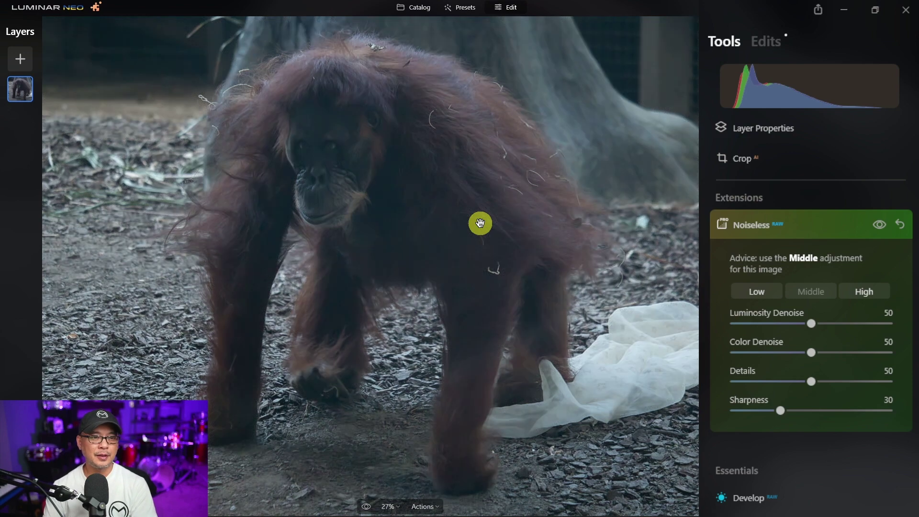
# In the Noiseless tool, set Details to 100, Sharpness to 81 and Luminosity Denoise to 35.
pyautogui.moveTo(832, 381); pyautogui.dragTo(897, 380)
pyautogui.moveTo(844, 407); pyautogui.dragTo(860, 411)
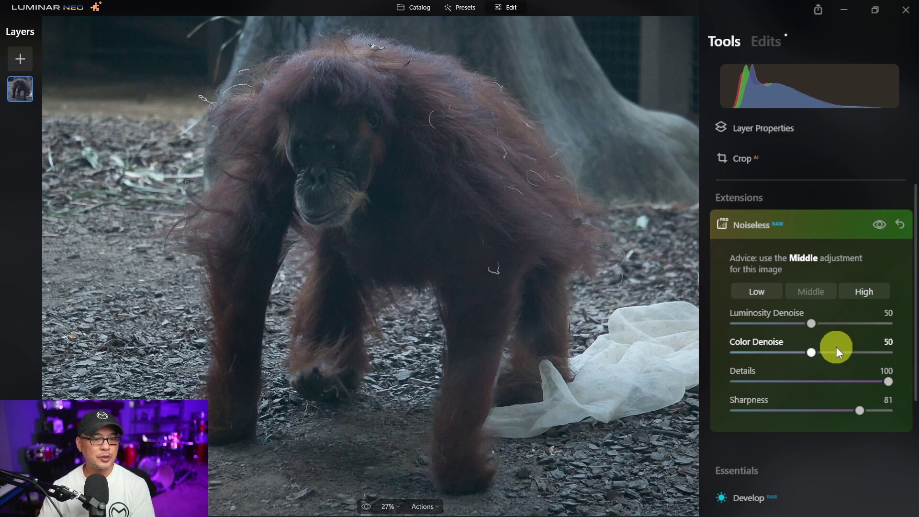
pyautogui.moveTo(811, 326); pyautogui.dragTo(789, 324)
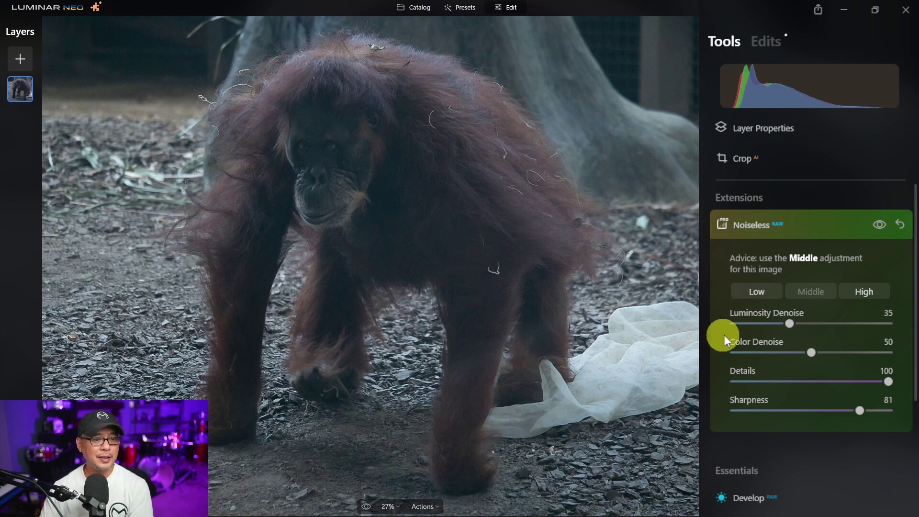
# Set Luminosity Denoise, Color Denoise, Details and Sharpness to 0 in Noiseless and inspect the noise on the orangutan's face and head fur.
pyautogui.moveTo(746, 323); pyautogui.dragTo(718, 355)
pyautogui.click(714, 382)
pyautogui.click(730, 409)
pyautogui.scroll(5, 376, 156)
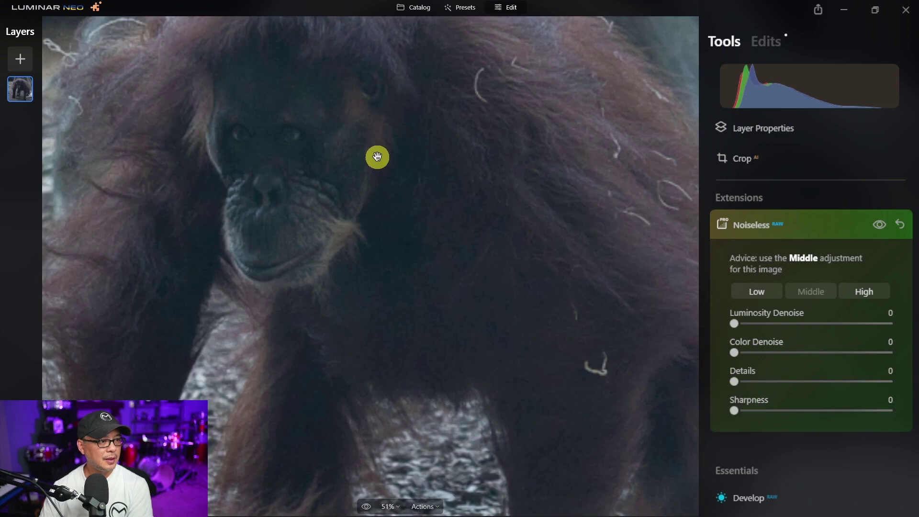
pyautogui.click(380, 107)
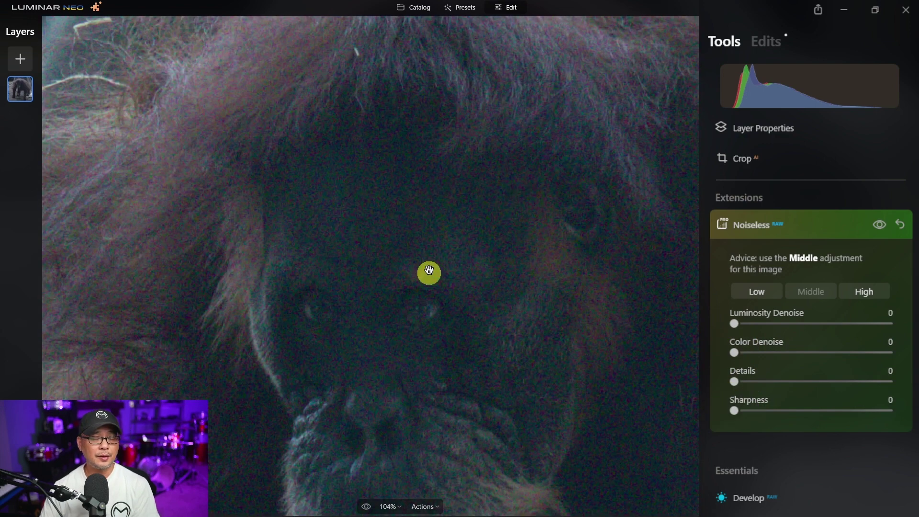
pyautogui.moveTo(553, 115); pyautogui.dragTo(498, 238)
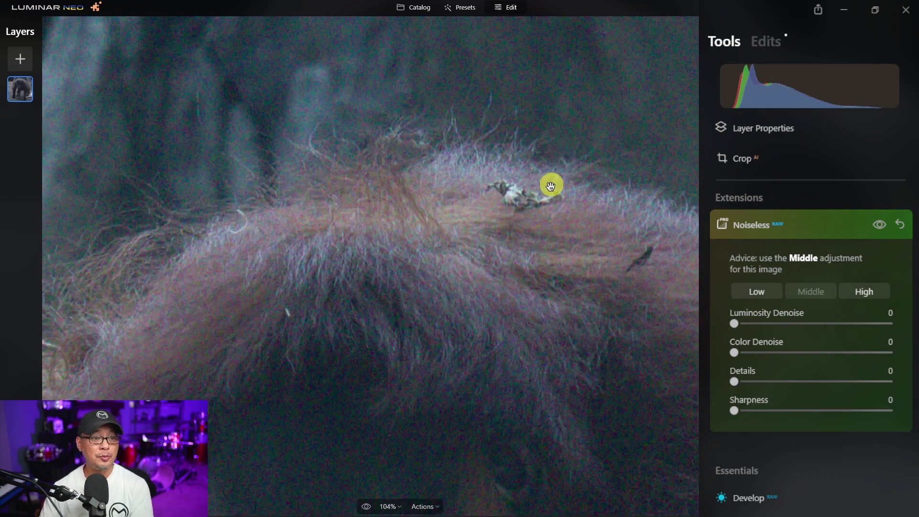
pyautogui.click(542, 272)
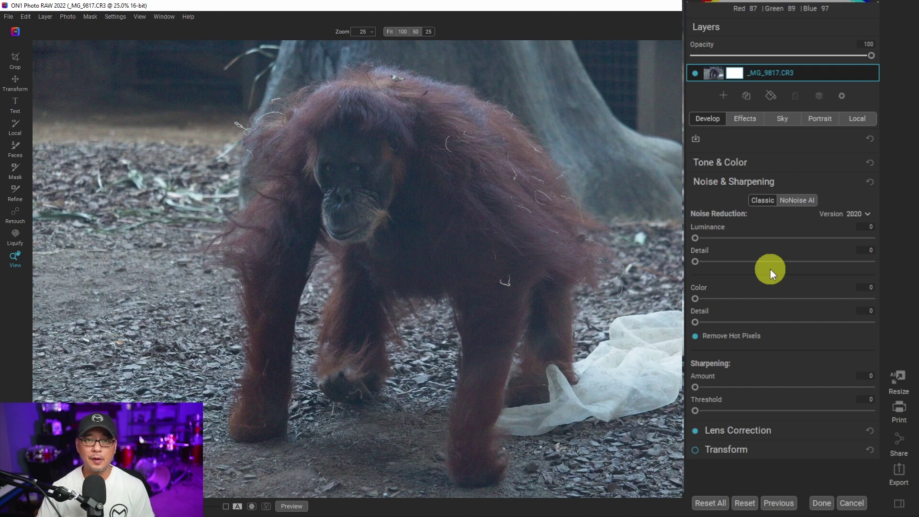
# Switch the noise reduction of _MG_9817.CR3 to NoNoise AI and compare before and after across the face with the split preview.
pyautogui.click(804, 200)
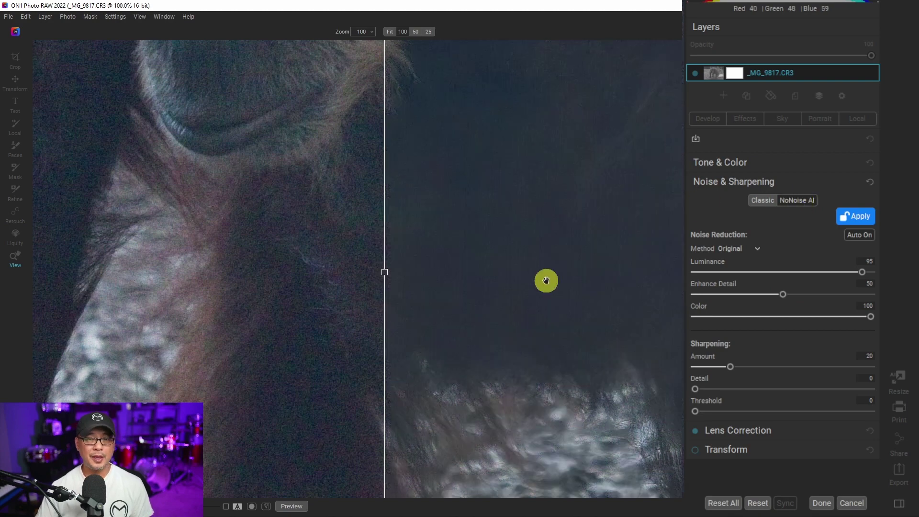
pyautogui.moveTo(556, 270); pyautogui.dragTo(554, 203)
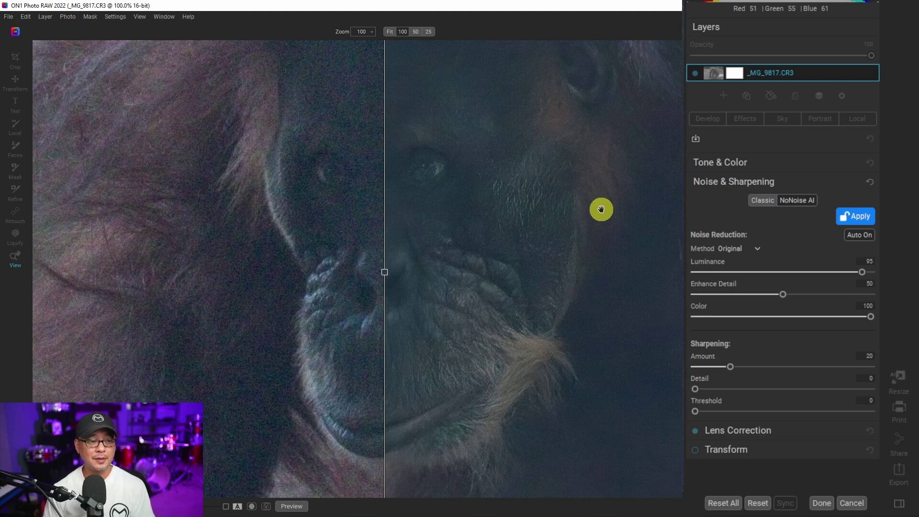
pyautogui.moveTo(385, 273); pyautogui.dragTo(675, 264)
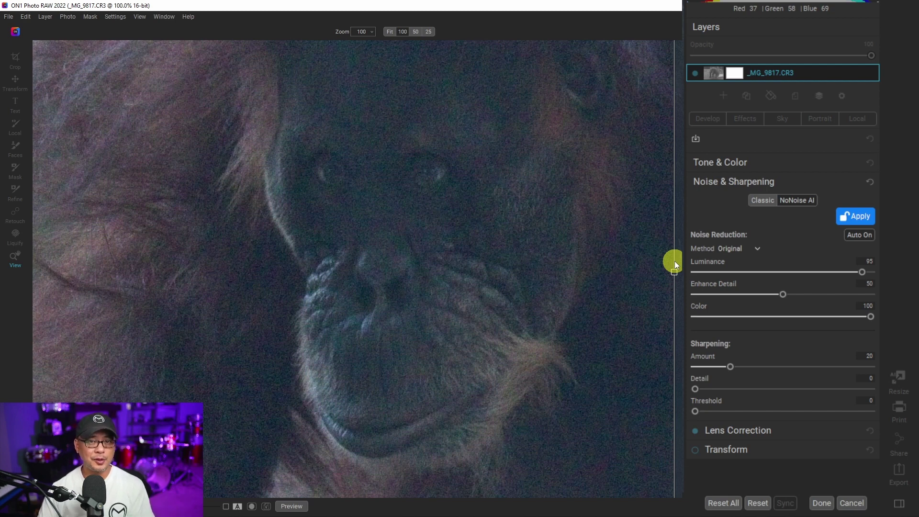
pyautogui.moveTo(675, 264); pyautogui.dragTo(650, 227)
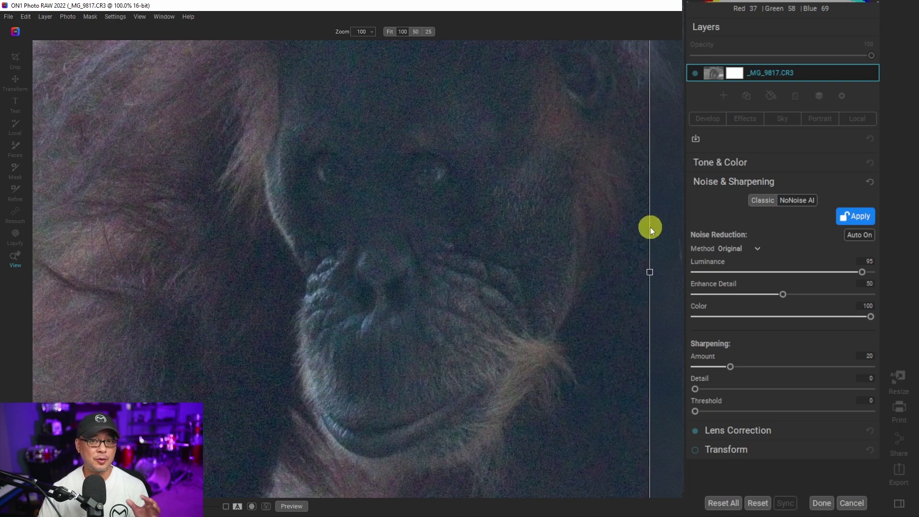
pyautogui.moveTo(651, 227); pyautogui.dragTo(188, 211)
# Compare the original and denoised fur on the orangutan's head and back, and review the face at 50% zoom.
pyautogui.moveTo(503, 215); pyautogui.dragTo(300, 375)
pyautogui.hotkey('ctrl', 'p')
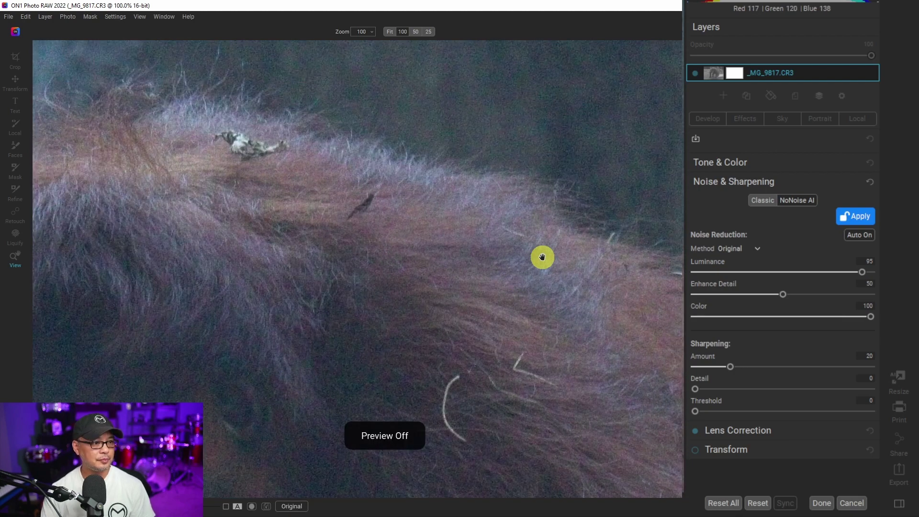
pyautogui.hotkey('ctrl', 'p')
pyautogui.hotkey('ctrl', '-')
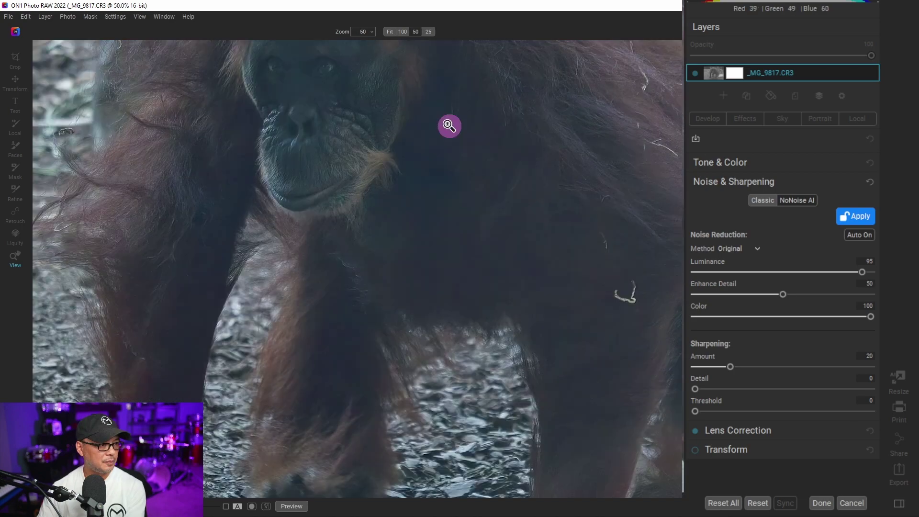
pyautogui.moveTo(449, 125); pyautogui.dragTo(398, 322)
pyautogui.click(462, 92)
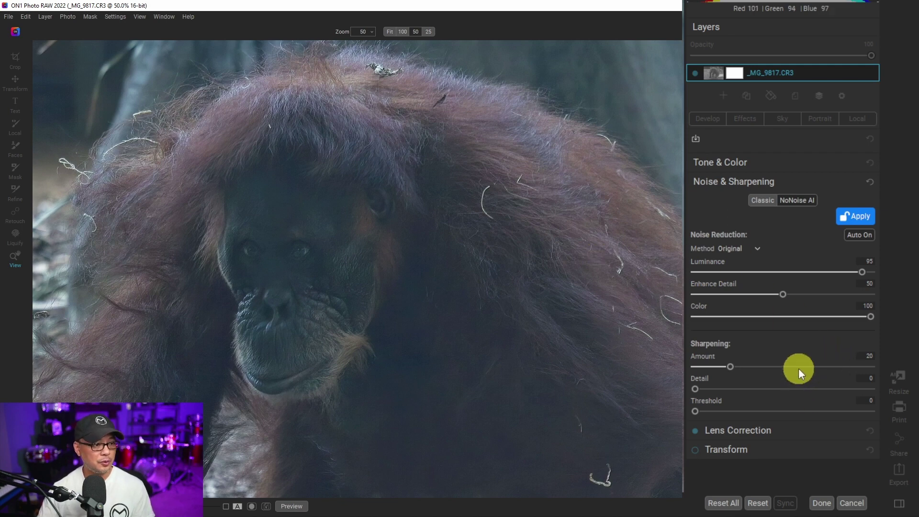
# Set the NoNoise AI sharpening Amount to 100 and Detail to 74, and compare the back fur with the original.
pyautogui.moveTo(799, 369); pyautogui.dragTo(804, 368)
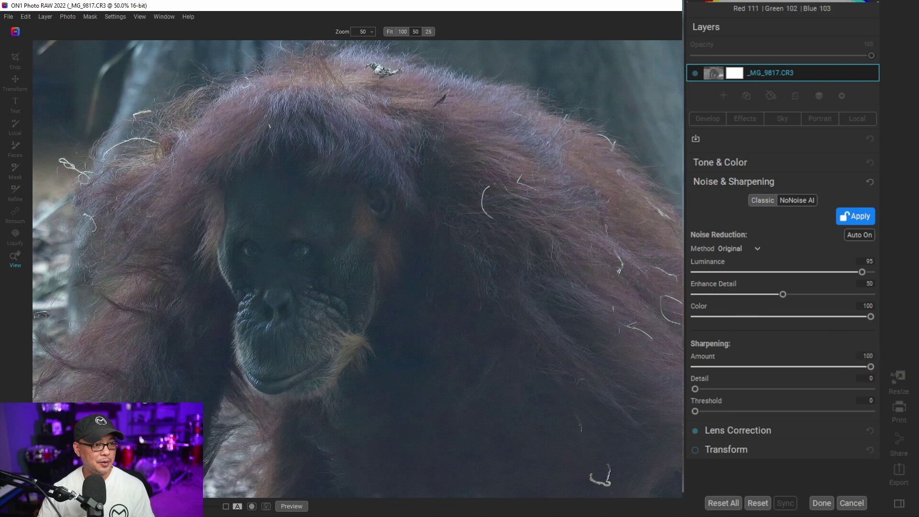
pyautogui.moveTo(761, 388); pyautogui.dragTo(812, 389)
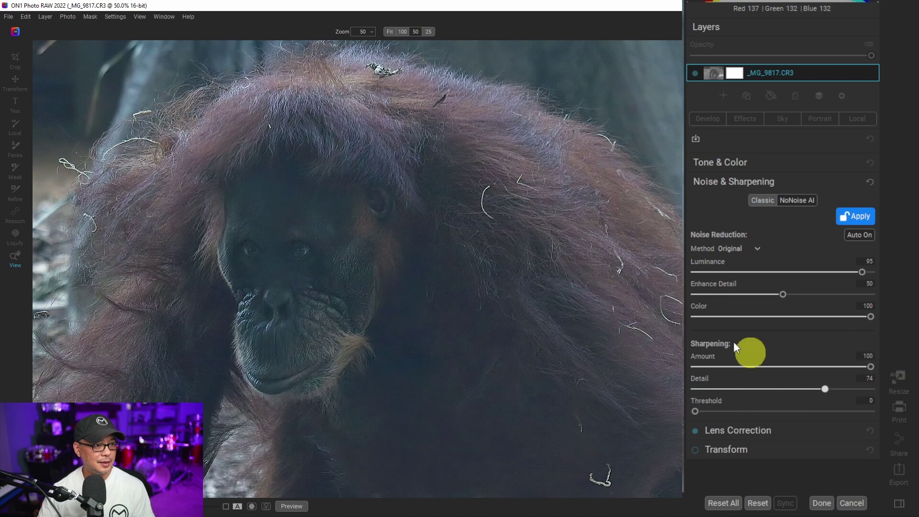
pyautogui.click(411, 263)
pyautogui.press('\\')
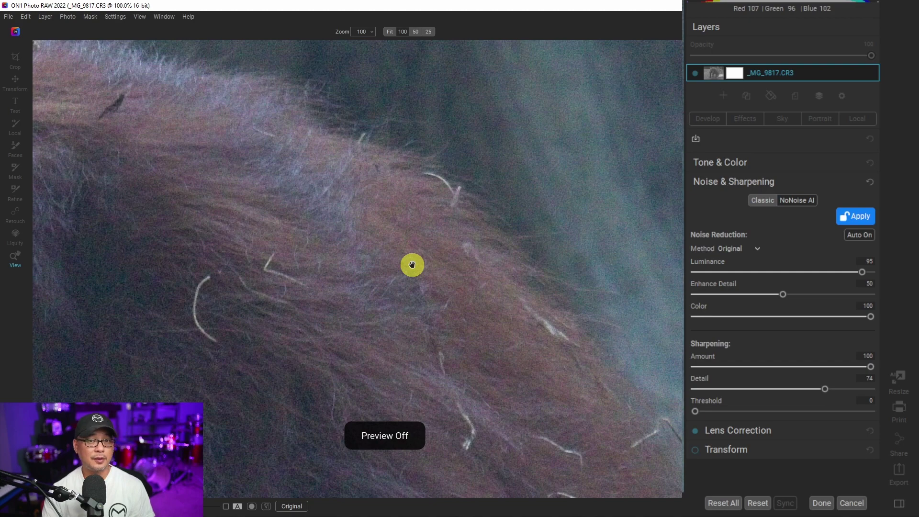
pyautogui.press('\\')
pyautogui.press('\\')
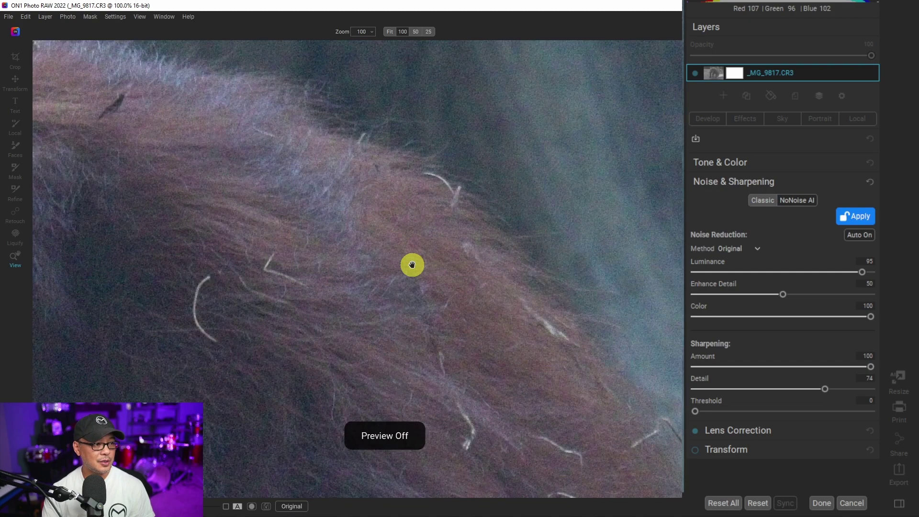
pyautogui.press('\\')
# Apply the NoNoise AI result to the whole photo and reopen its settings for adjustment.
pyautogui.hotkey('ctrl', '0')
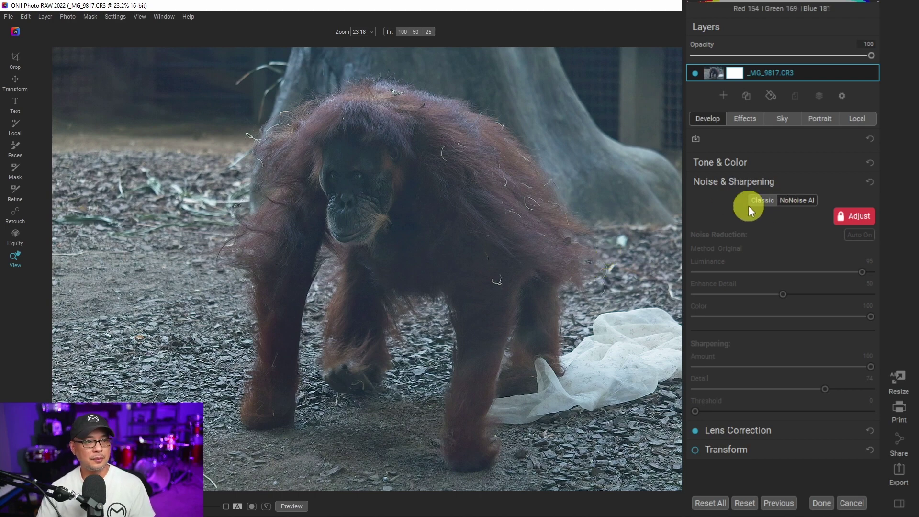
pyautogui.click(858, 217)
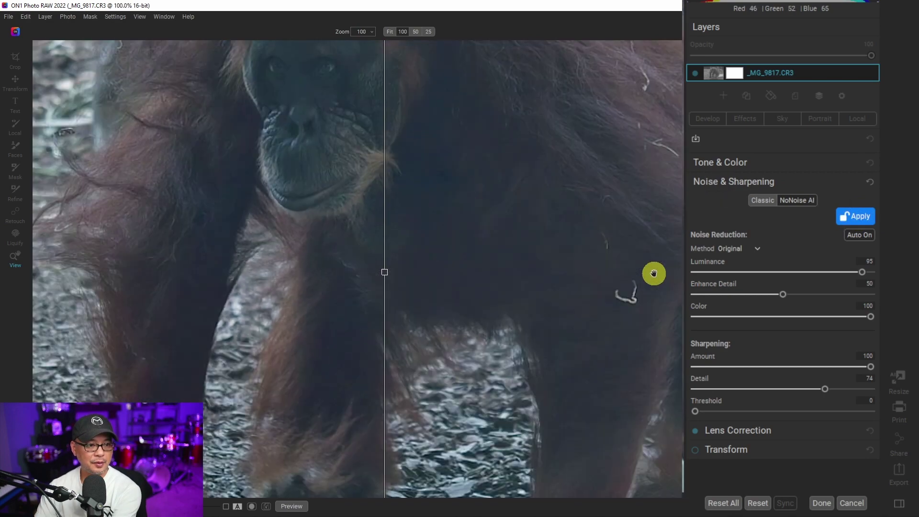
pyautogui.click(654, 274)
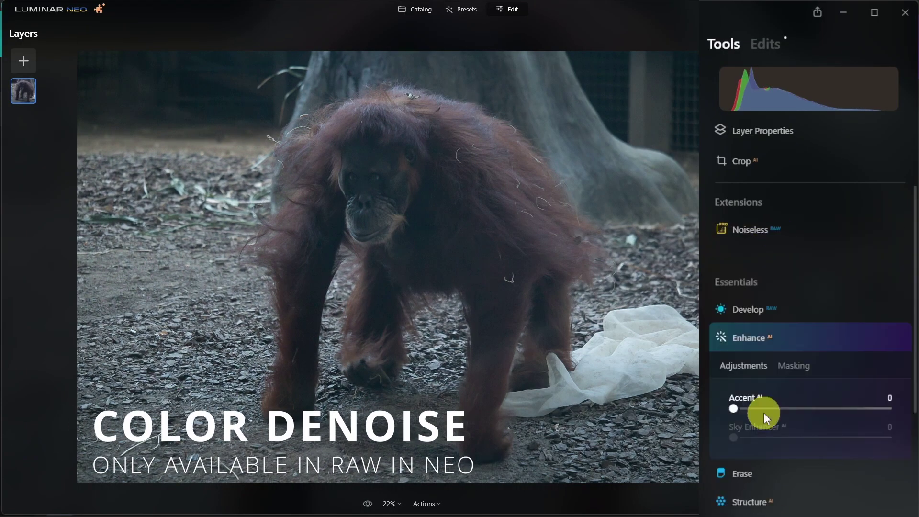
# In Luminar Neo, increase the Accent AI amount of the Enhance tool on the orangutan photo.
pyautogui.moveTo(763, 412); pyautogui.dragTo(802, 406)
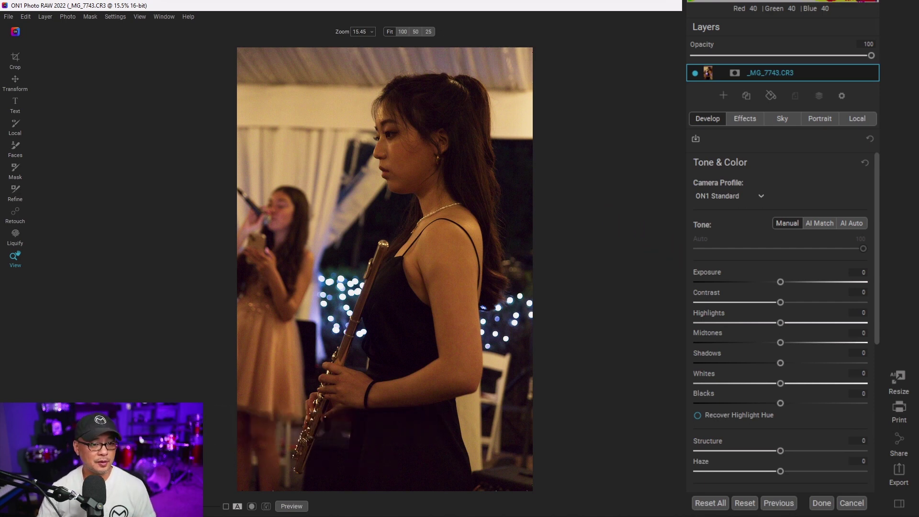
# In ON1 Photo RAW, set the exposure of _MG_7743.CR3 to 1 and its white balance to Tungsten.
pyautogui.moveTo(781, 283); pyautogui.dragTo(796, 283)
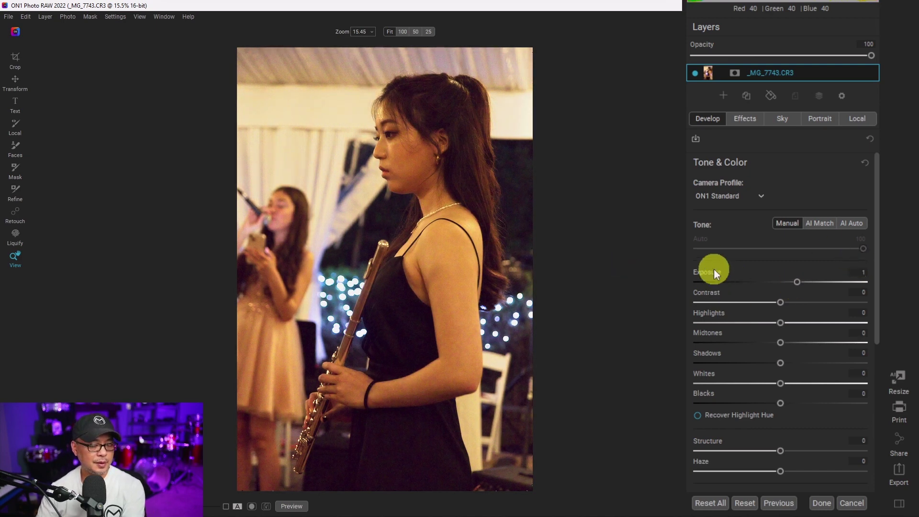
pyautogui.scroll(-5, 715, 272)
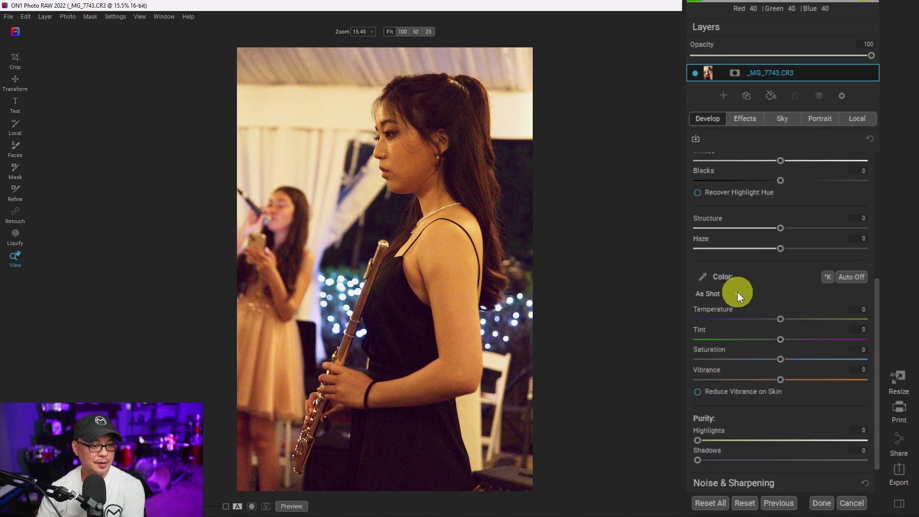
pyautogui.click(737, 293)
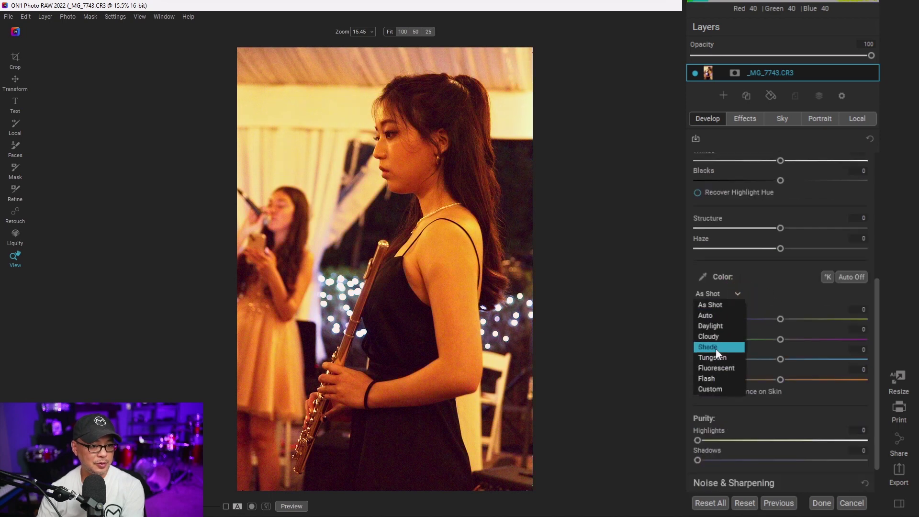
pyautogui.click(716, 358)
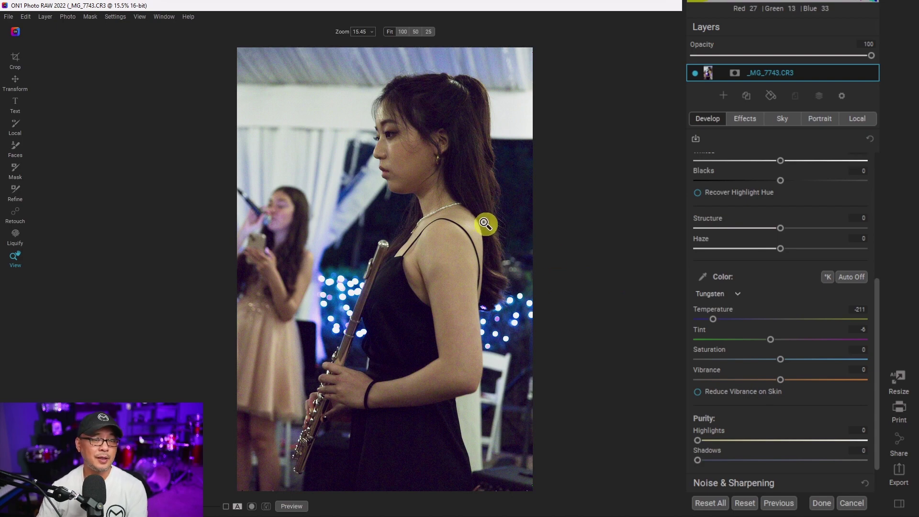
# Inspect the noise on the flutist's face at 100% zoom and turn on NoNoise AI noise reduction for the photo.
pyautogui.moveTo(411, 159); pyautogui.dragTo(512, 269)
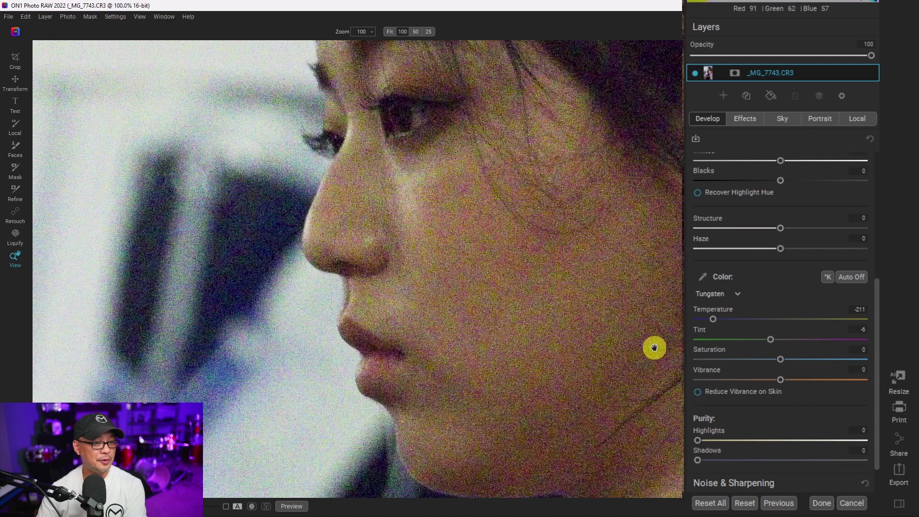
pyautogui.scroll(-1, 824, 213)
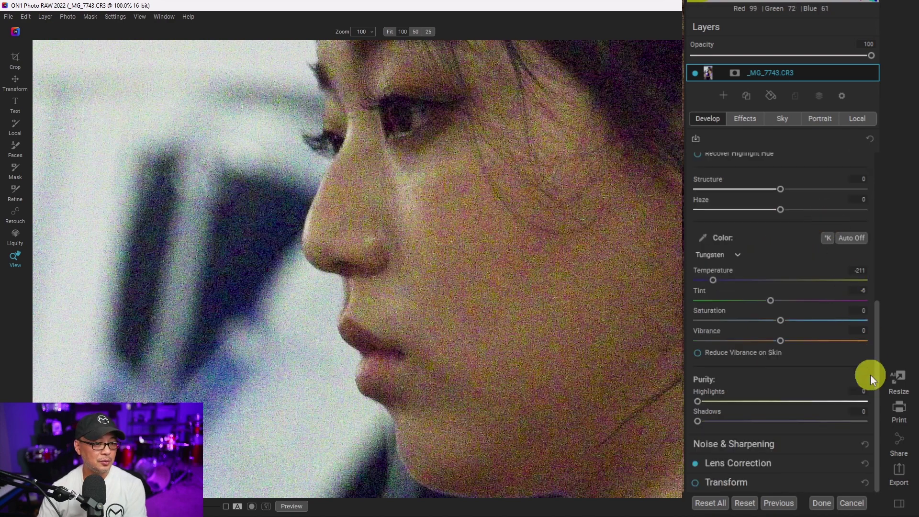
pyautogui.click(790, 446)
pyautogui.click(806, 203)
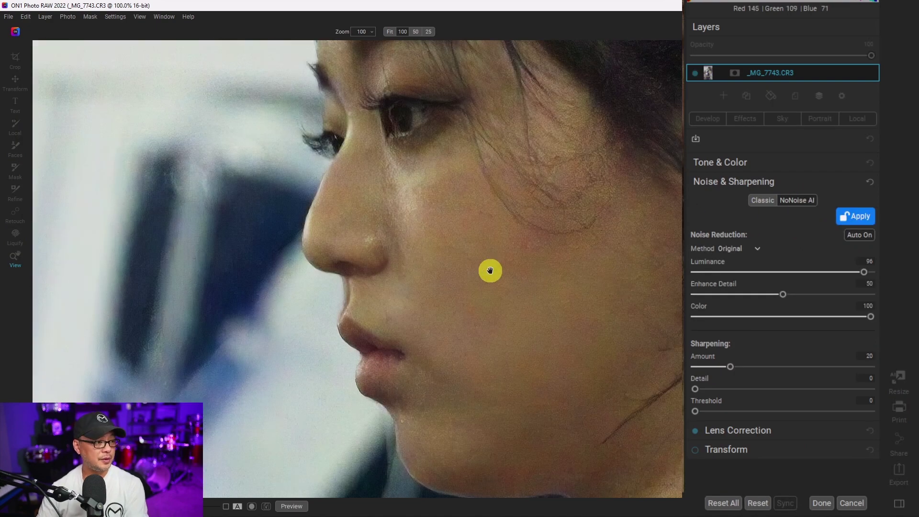
# Compare the flutist photo with its original by toggling the preview at 100% zoom, at full view and at 50% on the face.
pyautogui.press('\\')
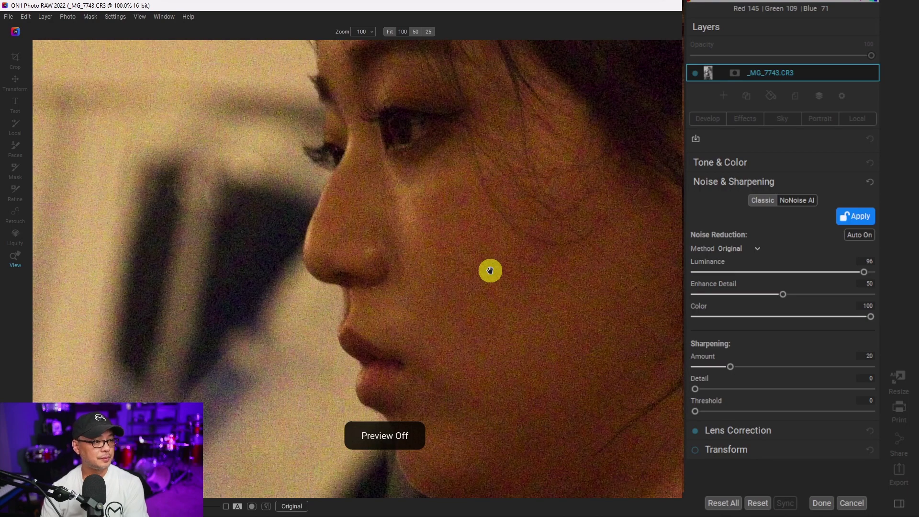
pyautogui.press('\\')
pyautogui.press('\\')
pyautogui.press('\\')
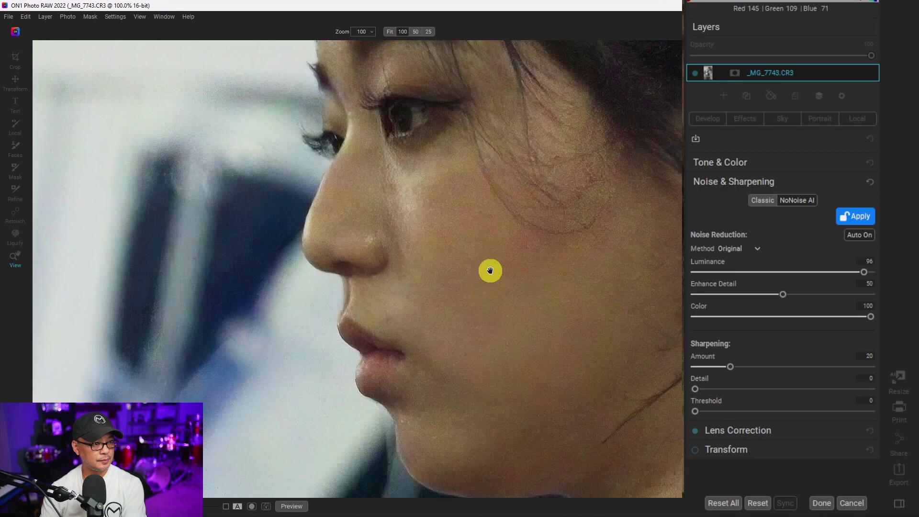
pyautogui.hotkey('ctrl', '0')
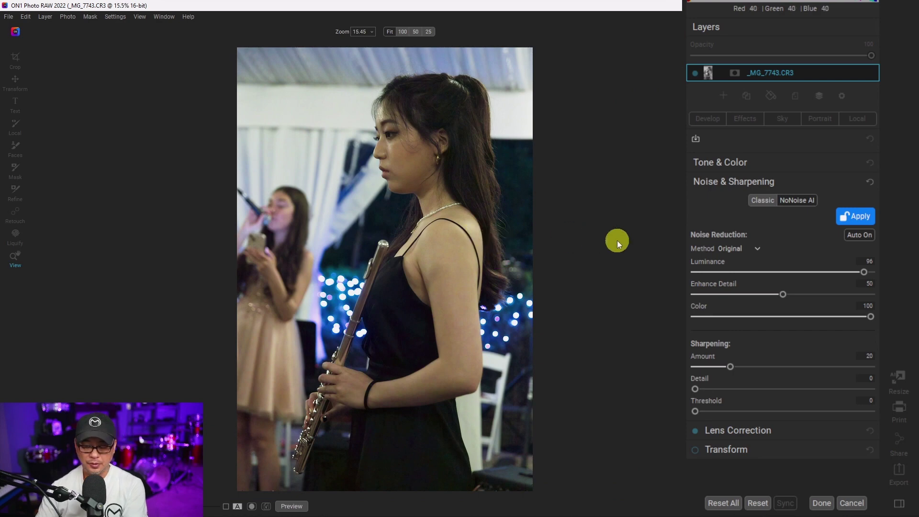
pyautogui.press('\\')
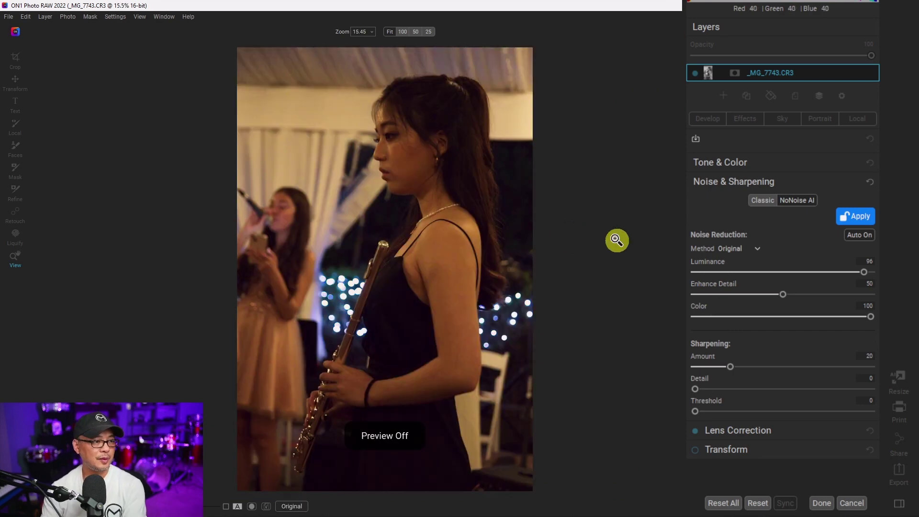
pyautogui.click(403, 127)
pyautogui.click(532, 67)
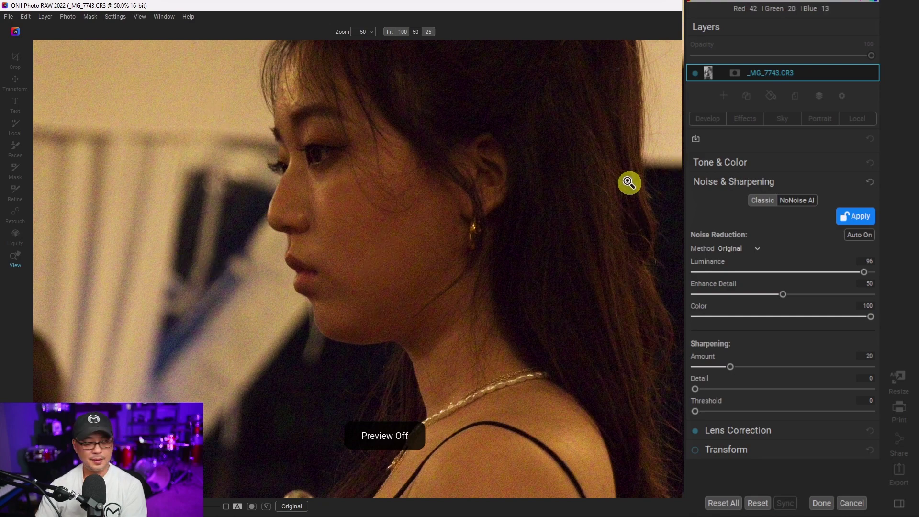
pyautogui.press('\\')
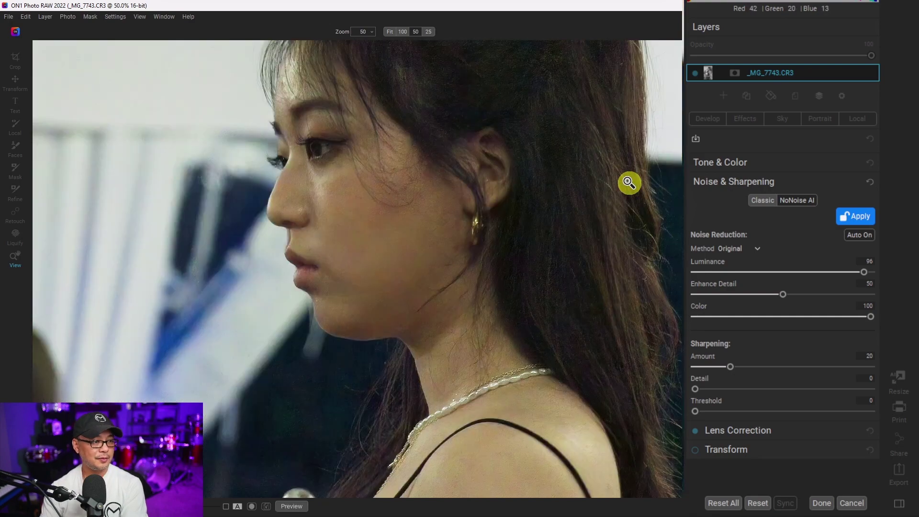
pyautogui.press('\\')
pyautogui.press('\\')
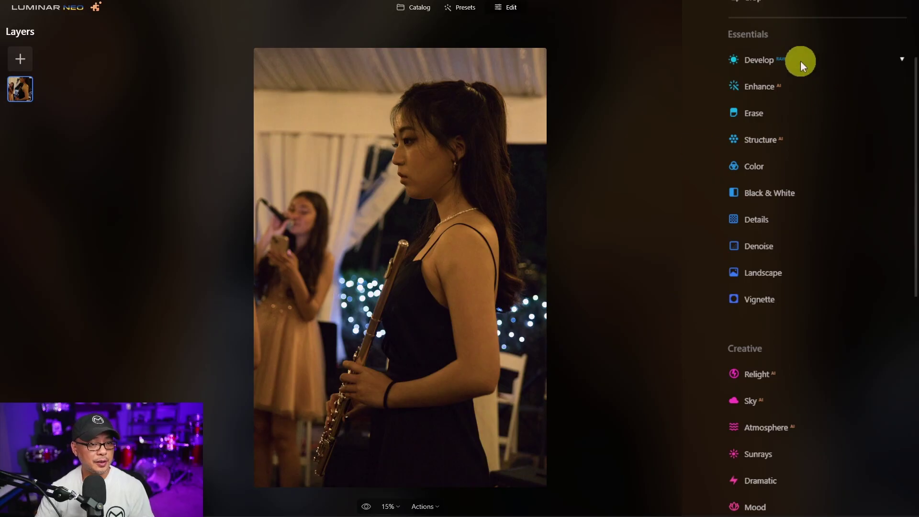
# In Luminar Neo, set the Develop exposure of the flutist photo to 1.
pyautogui.click(801, 60)
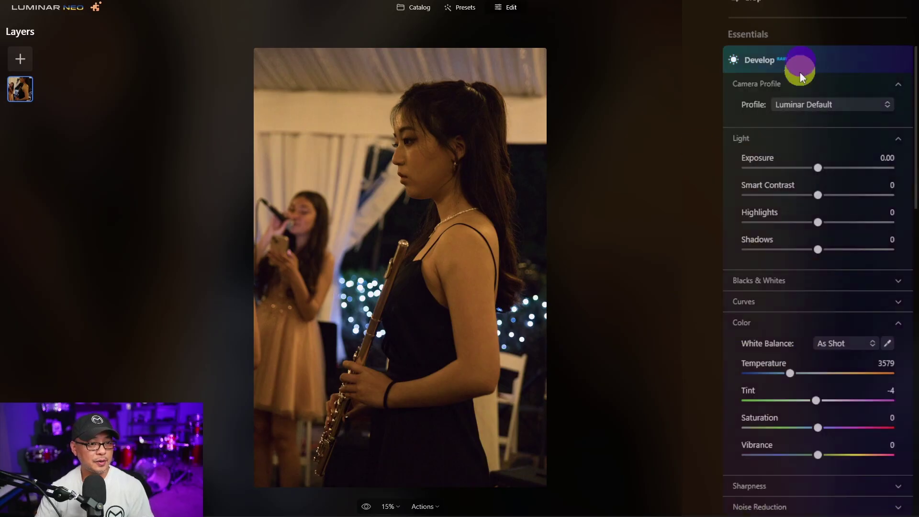
pyautogui.click(888, 156)
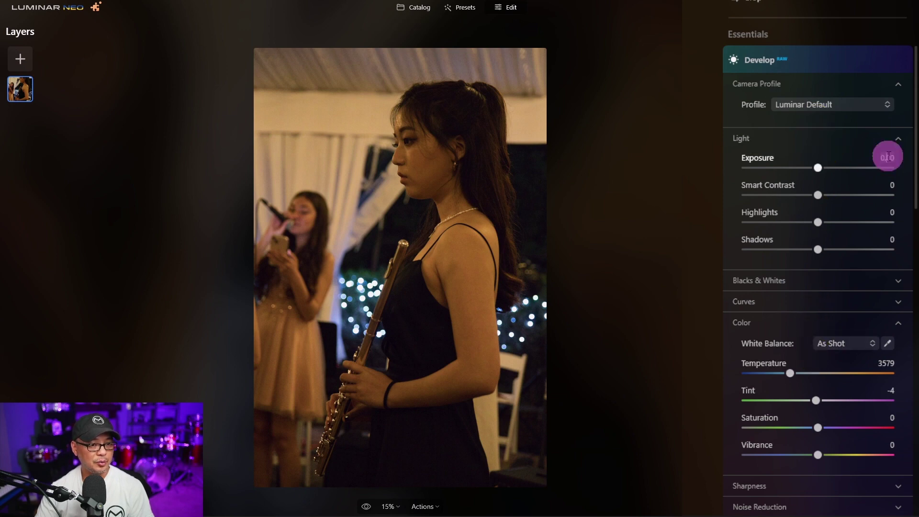
pyautogui.moveTo(889, 156); pyautogui.dragTo(888, 157)
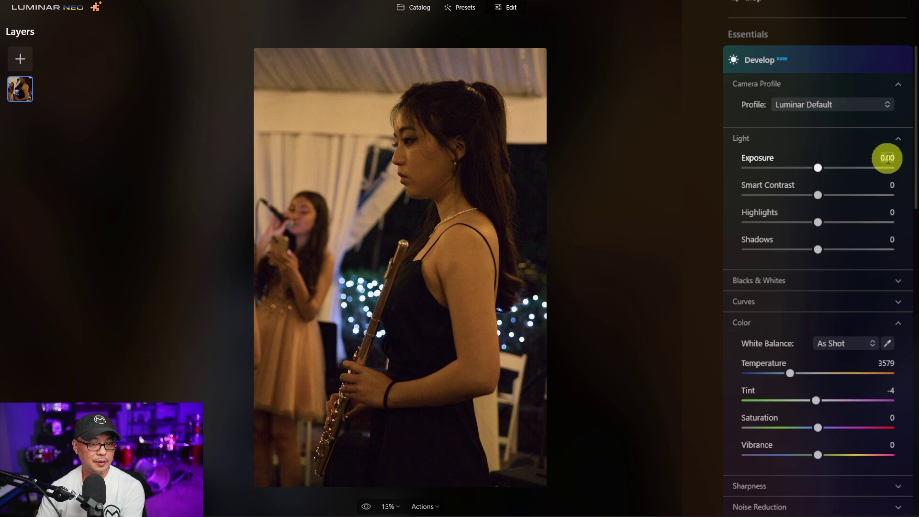
pyautogui.write('1')
pyautogui.press('Return')
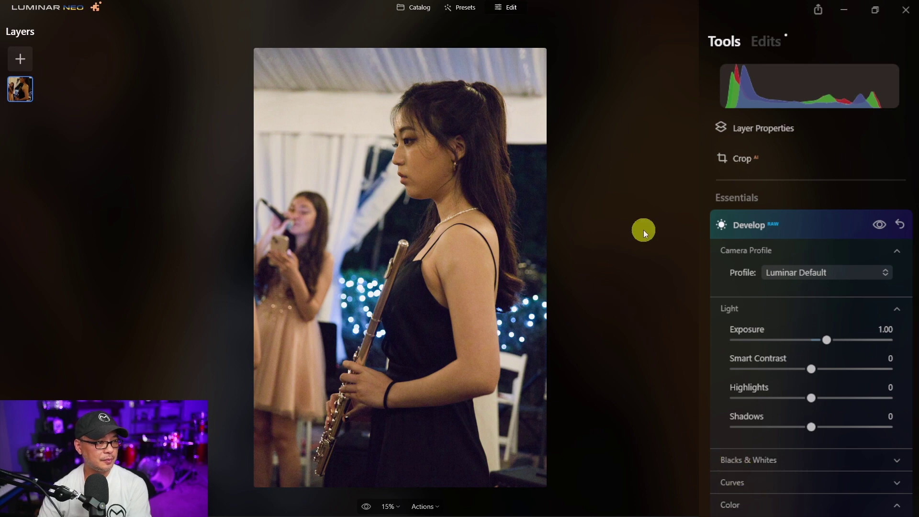
# Apply Noiseless at the High level to the flutist photo and compare the face with and without it at 100% zoom.
pyautogui.click(778, 229)
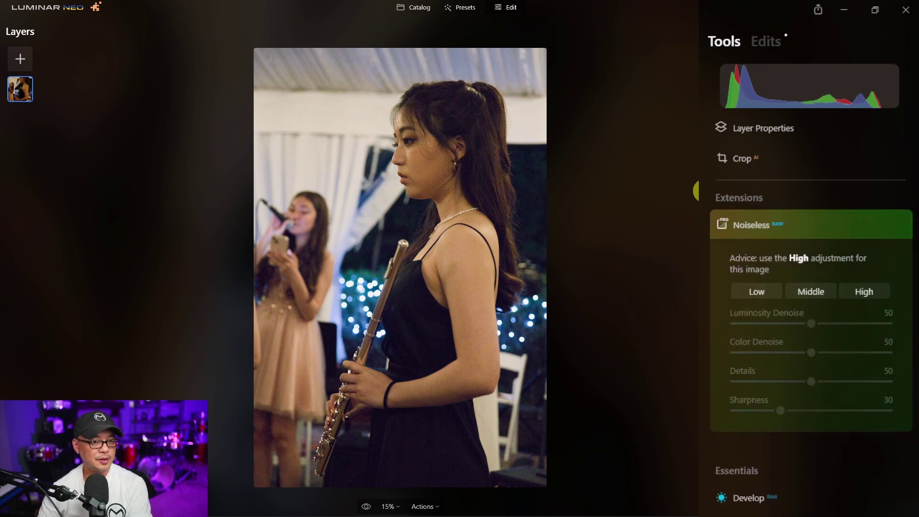
pyautogui.click(864, 292)
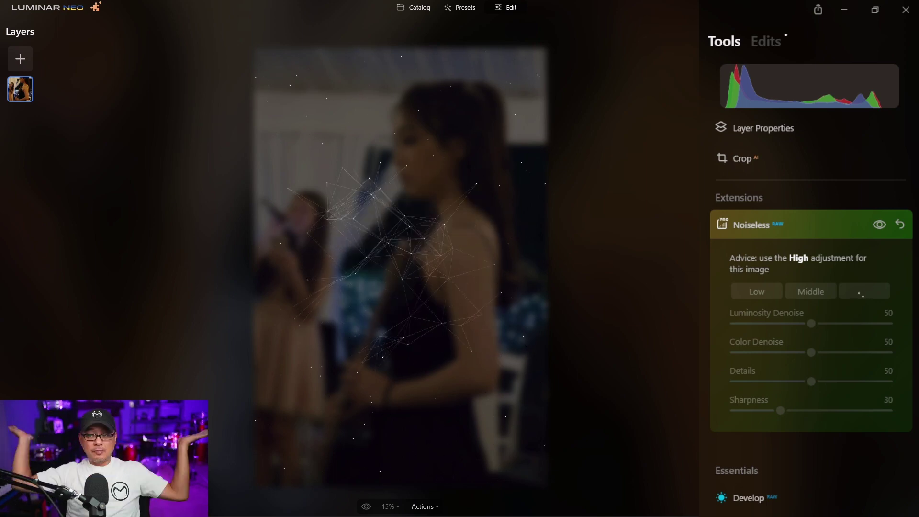
pyautogui.click(618, 117)
pyautogui.click(871, 224)
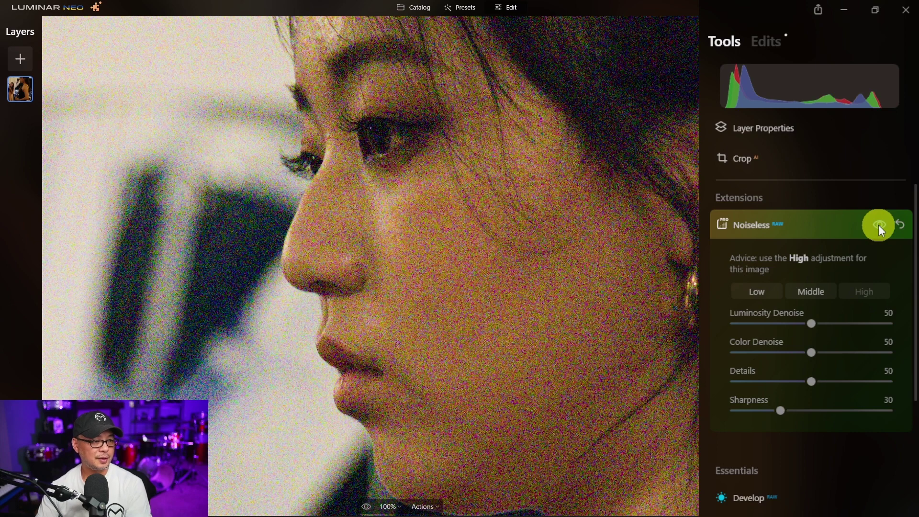
pyautogui.click(880, 225)
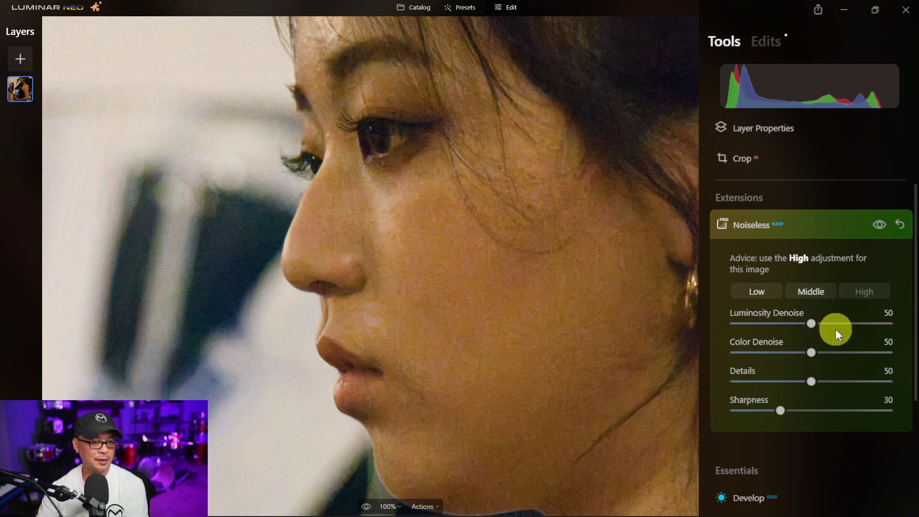
# Try Noiseless Luminosity Denoise at 100, set it to 49, and check the flutist's face and hair at 53% zoom.
pyautogui.moveTo(837, 327); pyautogui.dragTo(917, 316)
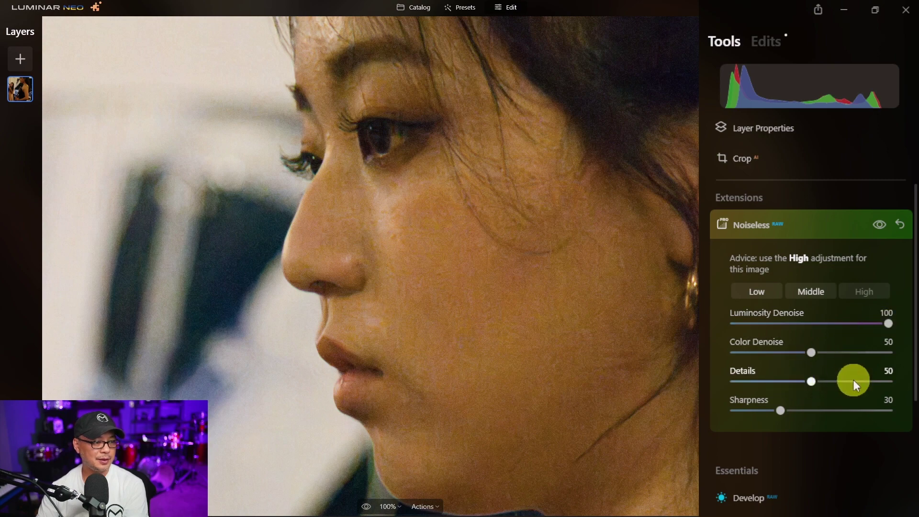
pyautogui.click(811, 325)
pyautogui.hotkey('ctrl', '0')
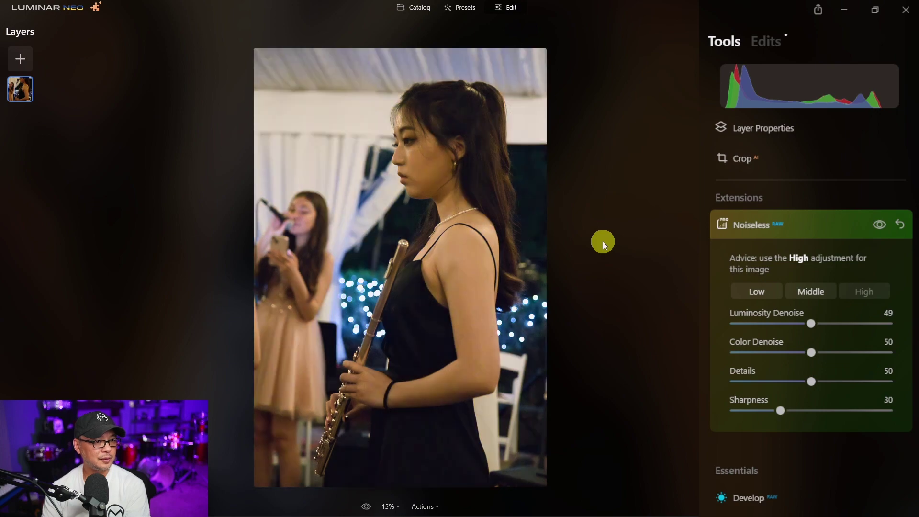
pyautogui.scroll(5, 452, 151)
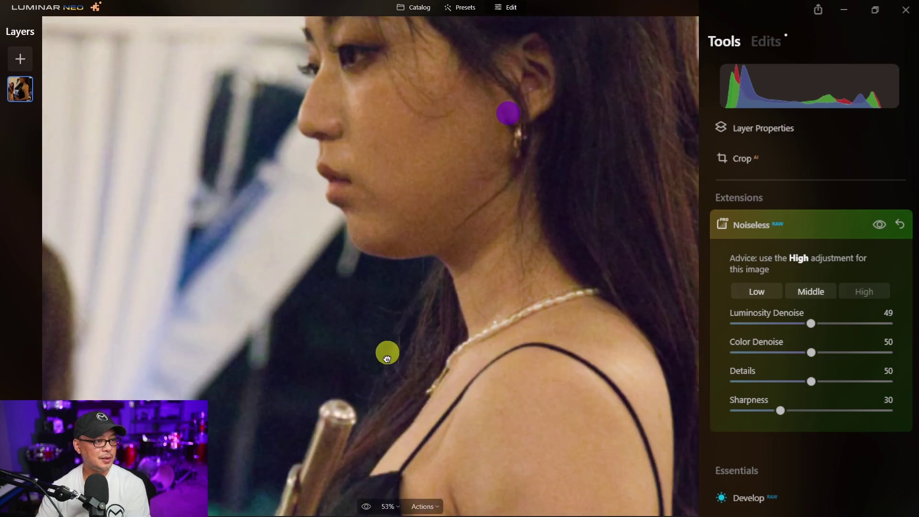
pyautogui.moveTo(387, 359); pyautogui.dragTo(330, 516)
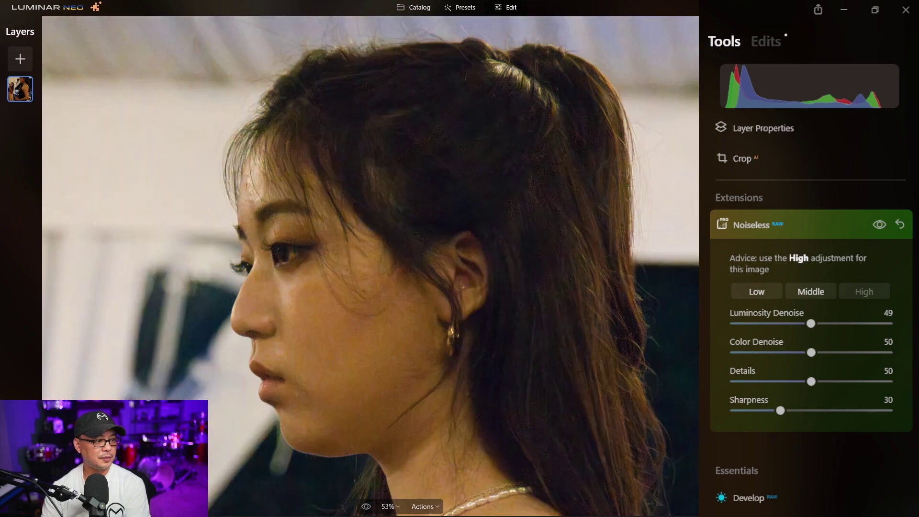
pyautogui.click(568, 195)
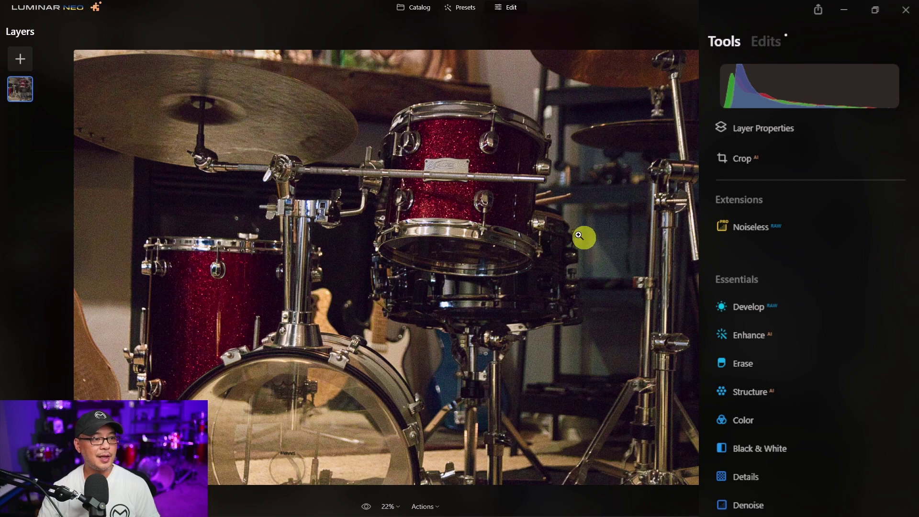
# Inspect the noise around the red drum in the drum kit photo at 100% zoom and apply Noiseless at the High level.
pyautogui.click(553, 210)
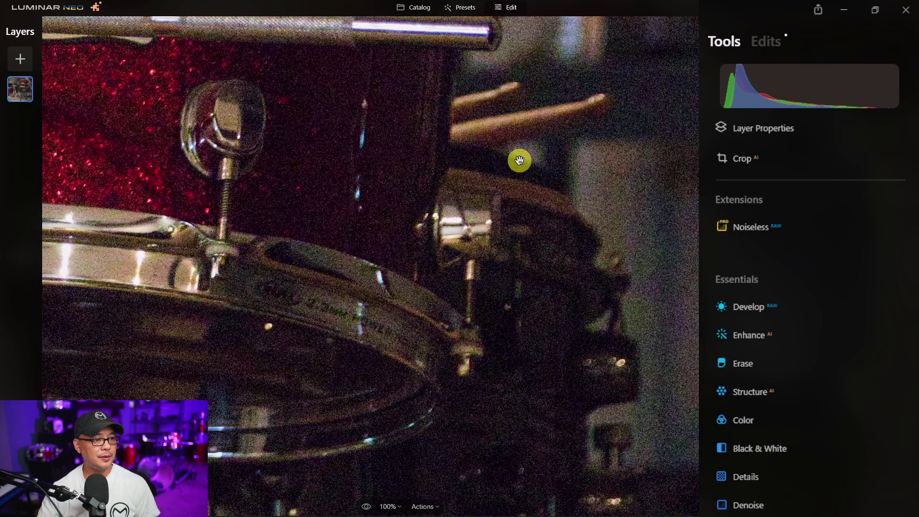
pyautogui.moveTo(522, 158); pyautogui.dragTo(455, 353)
pyautogui.moveTo(536, 148); pyautogui.dragTo(558, 318)
pyautogui.moveTo(394, 125); pyautogui.dragTo(487, 289)
pyautogui.moveTo(389, 155); pyautogui.dragTo(573, 308)
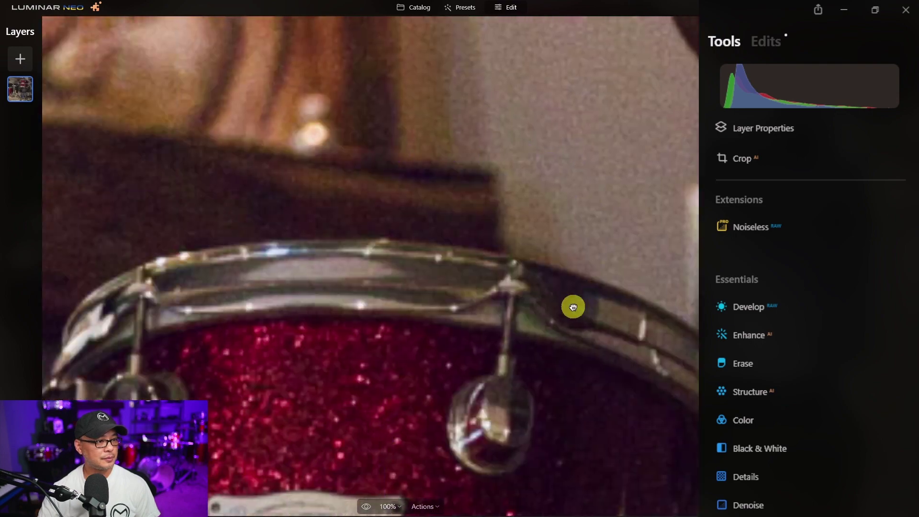
pyautogui.click(345, 372)
pyautogui.click(756, 234)
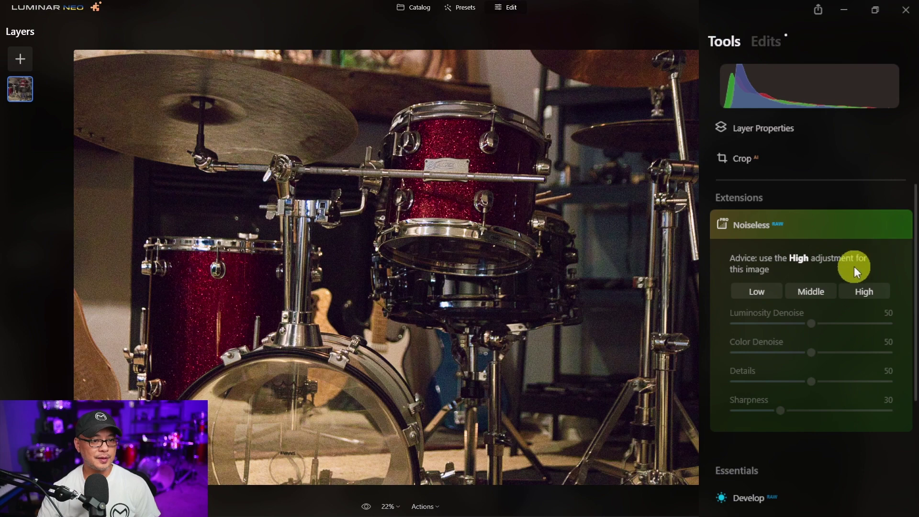
pyautogui.click(861, 291)
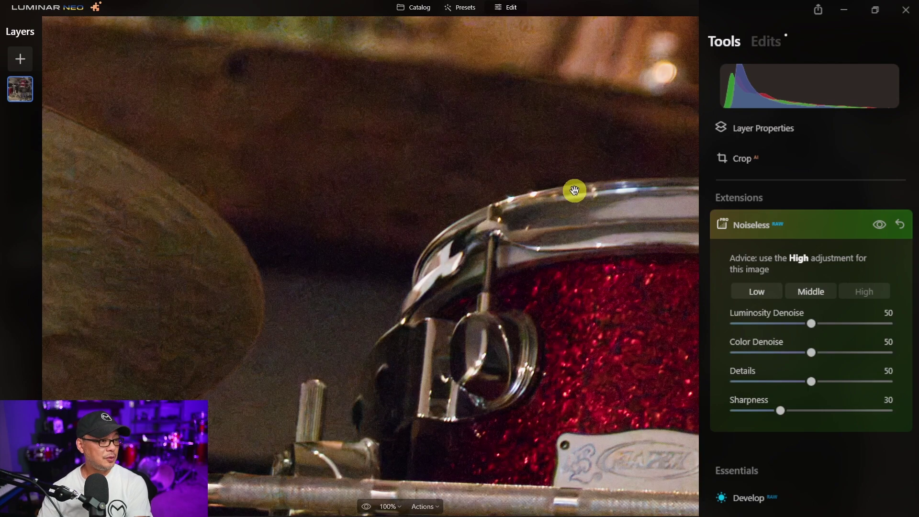
# Examine the denoised cymbal and drum at 100% zoom and compare the photo with its original at full view and at 50%.
pyautogui.moveTo(575, 191); pyautogui.dragTo(581, 261)
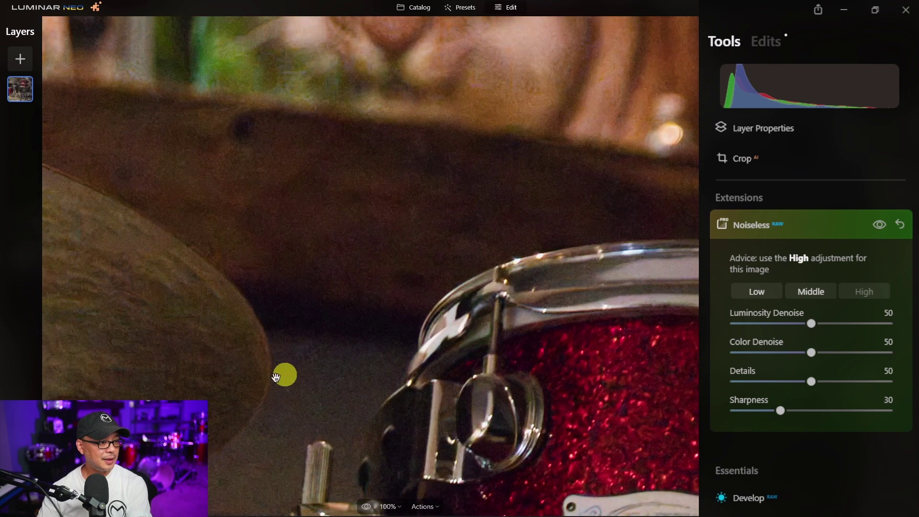
pyautogui.moveTo(489, 312); pyautogui.dragTo(390, 257)
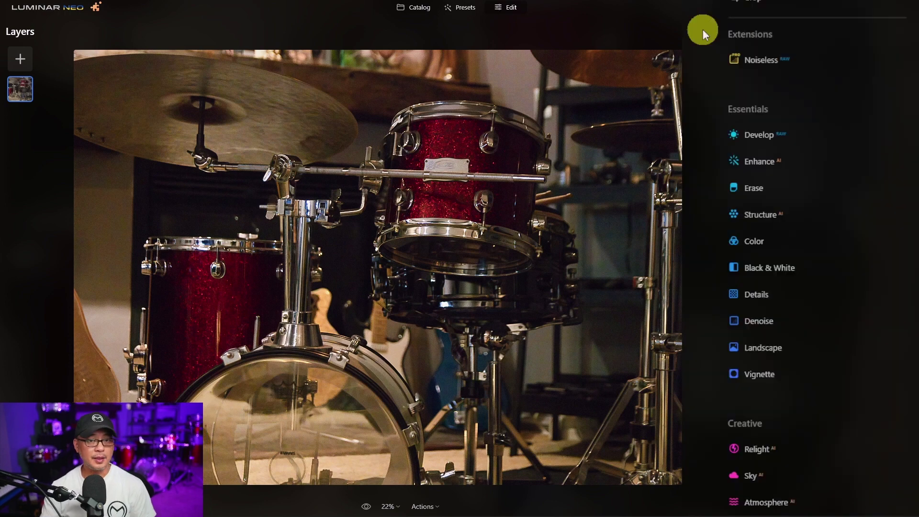
pyautogui.press('\\')
pyautogui.press('\\')
pyautogui.press('\\')
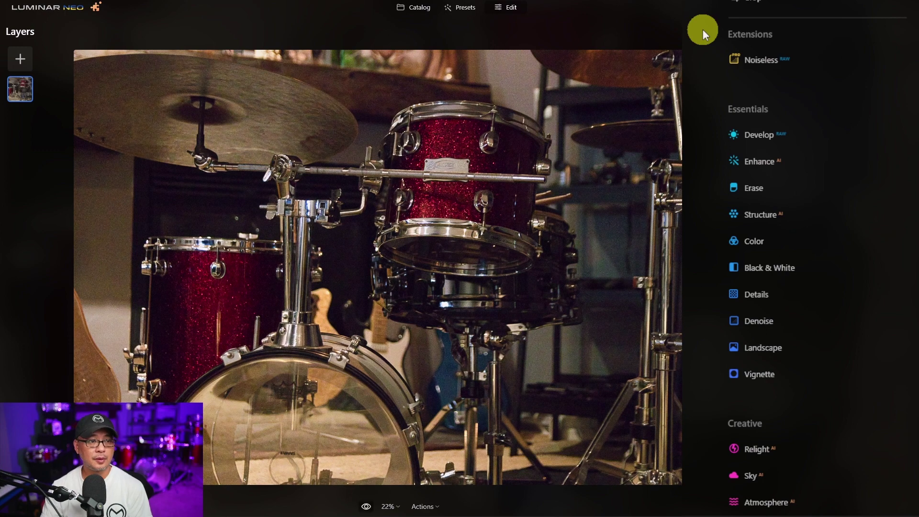
pyautogui.press('\\')
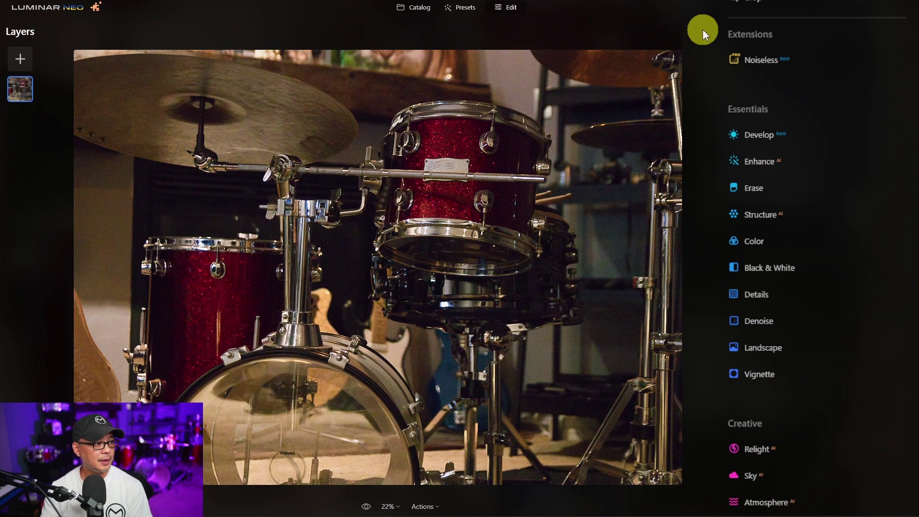
pyautogui.click(505, 187)
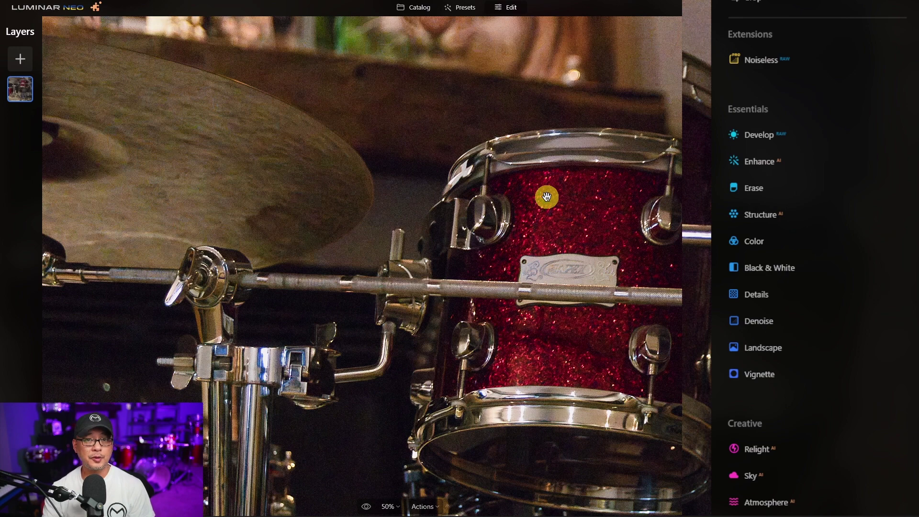
pyautogui.press('\\')
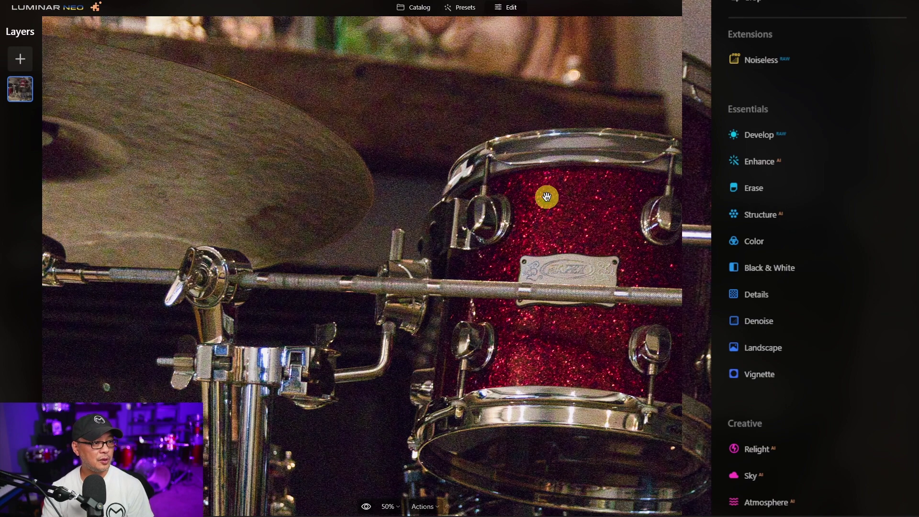
pyautogui.press('\\')
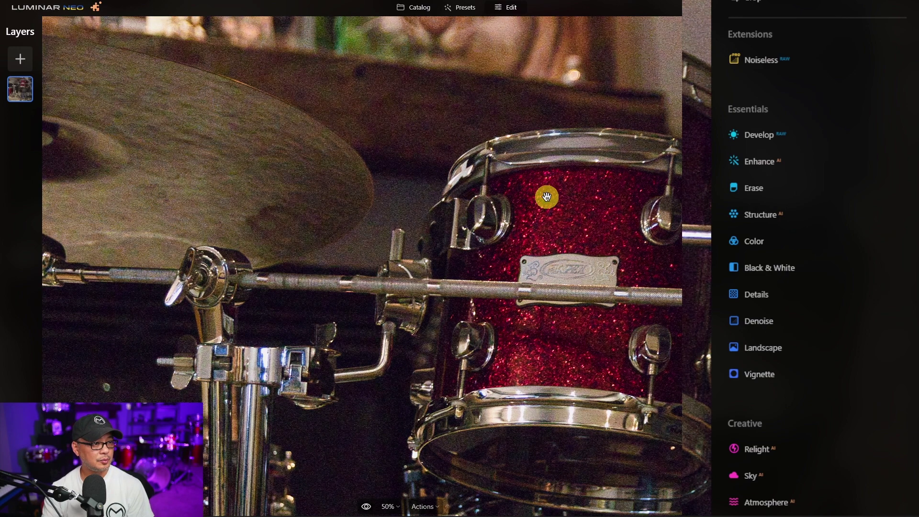
pyautogui.press('\\')
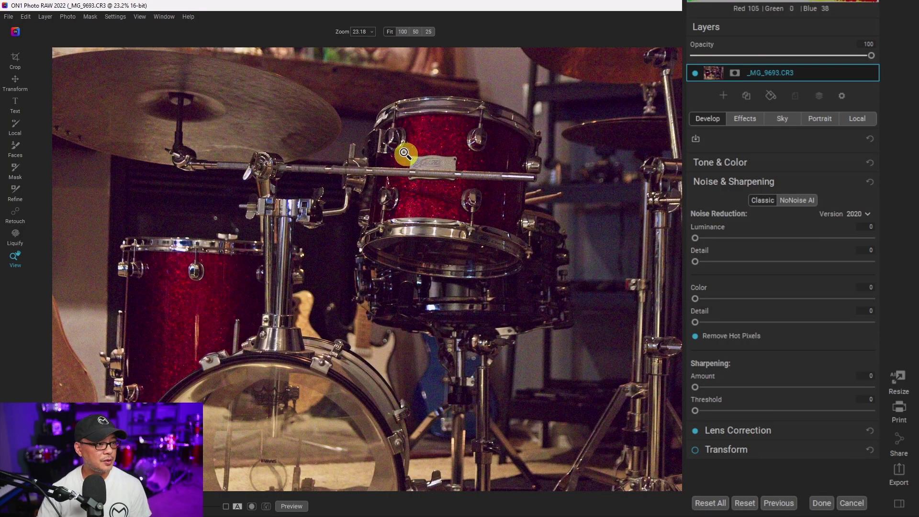
# In ON1 Photo RAW, turn on NoNoise AI for _MG_9693.CR3 and compare the cymbal and drum area with the original at 100% zoom.
pyautogui.click(809, 202)
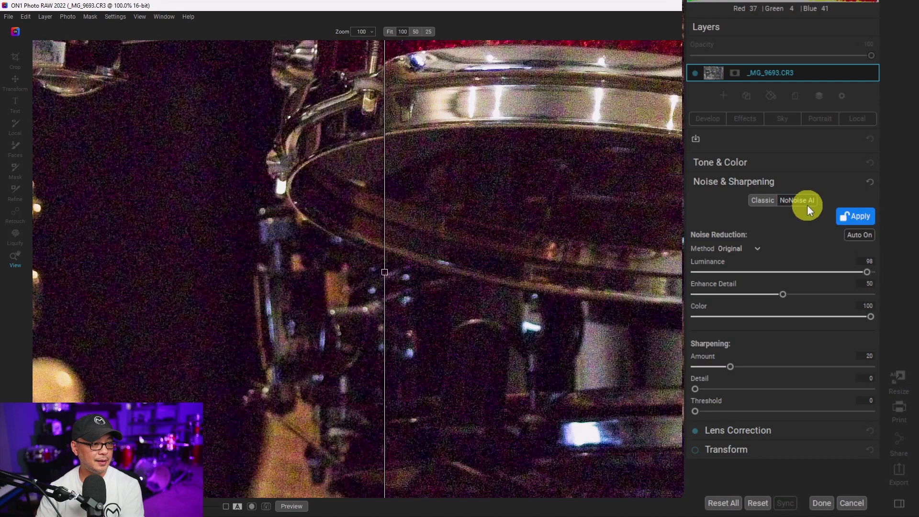
pyautogui.moveTo(412, 287); pyautogui.dragTo(567, 178)
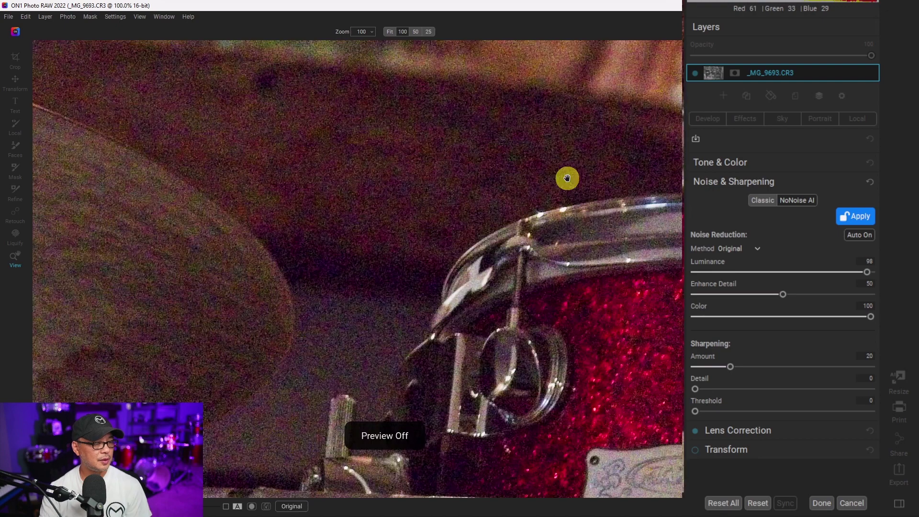
pyautogui.hotkey('ctrl', 'p')
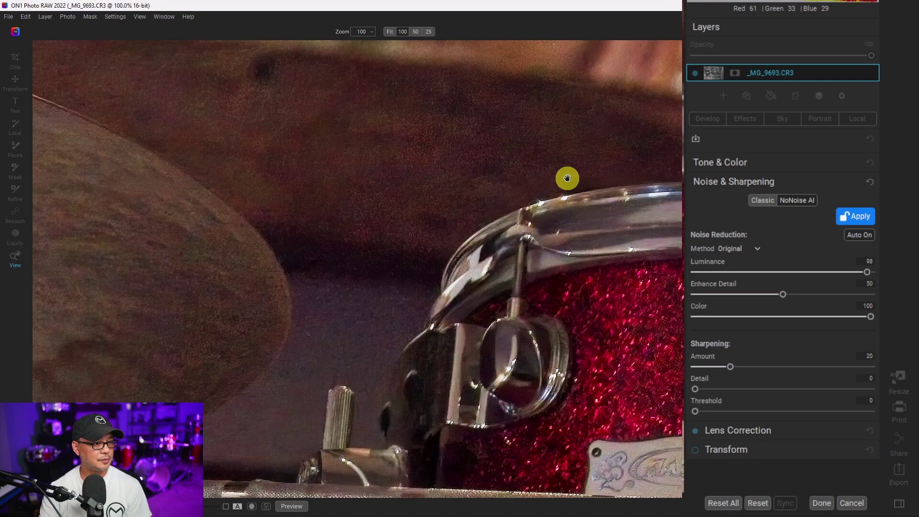
pyautogui.hotkey('ctrl', 'p')
pyautogui.hotkey('ctrl', 'p')
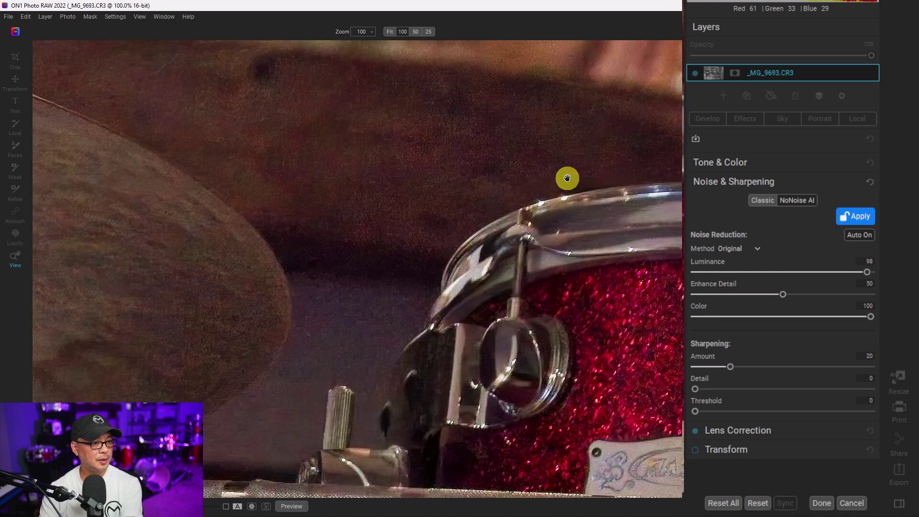
# Compare the NoNoise AI drum kit photo with its original by toggling the preview at 50% zoom and at full view.
pyautogui.click(415, 32)
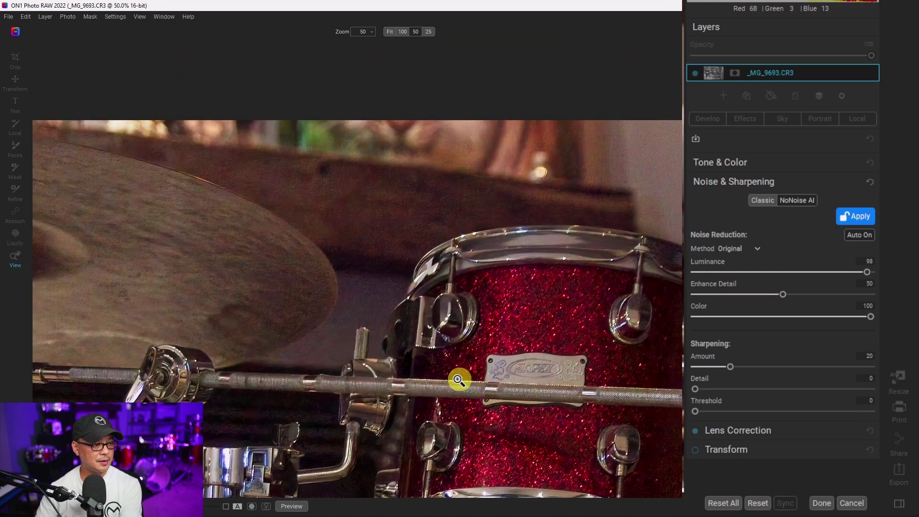
pyautogui.hotkey('ctrl', 'p')
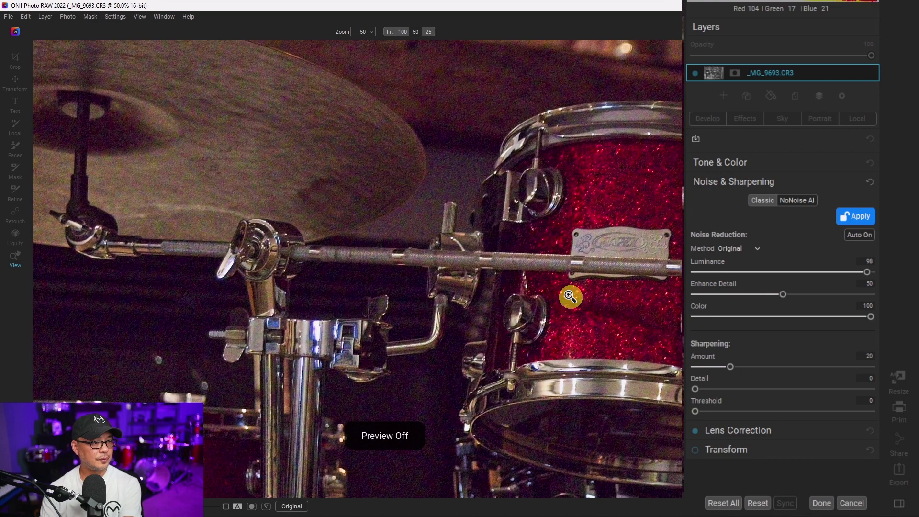
pyautogui.hotkey('ctrl', 'p')
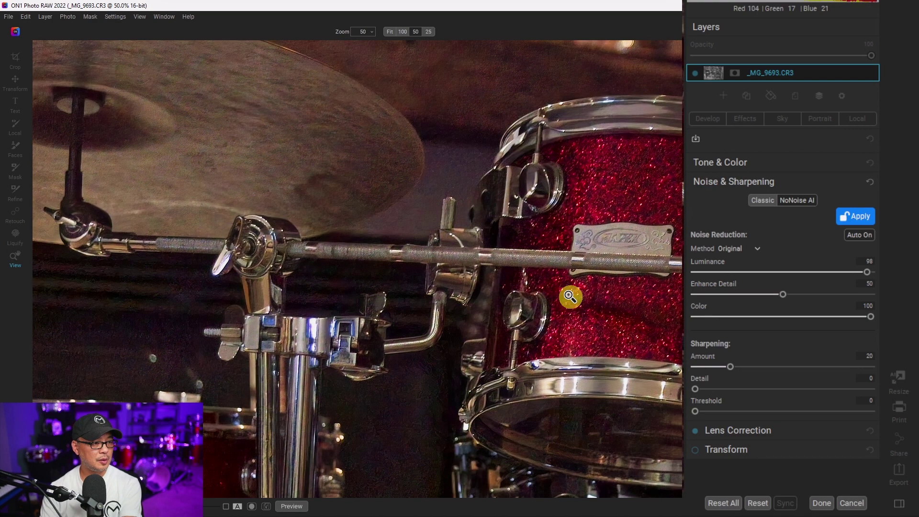
pyautogui.hotkey('ctrl', 'p')
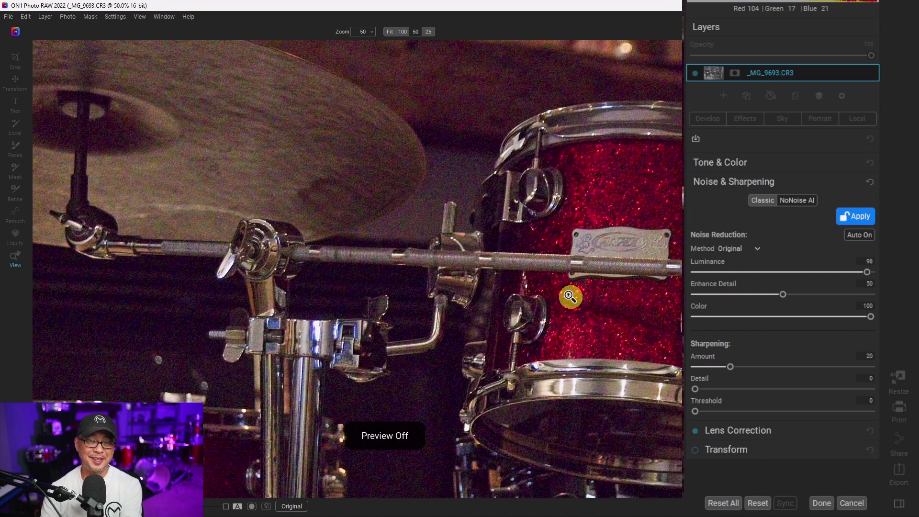
pyautogui.hotkey('ctrl', '0')
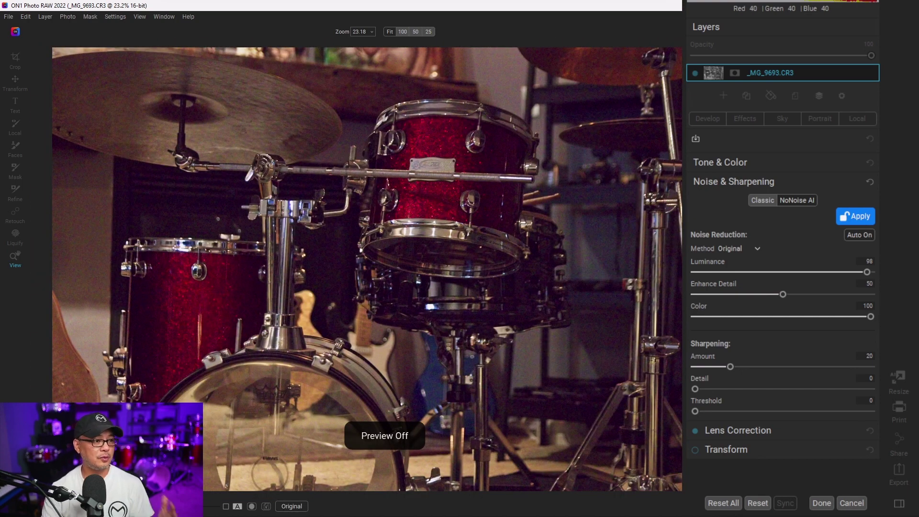
pyautogui.hotkey('ctrl', 'p')
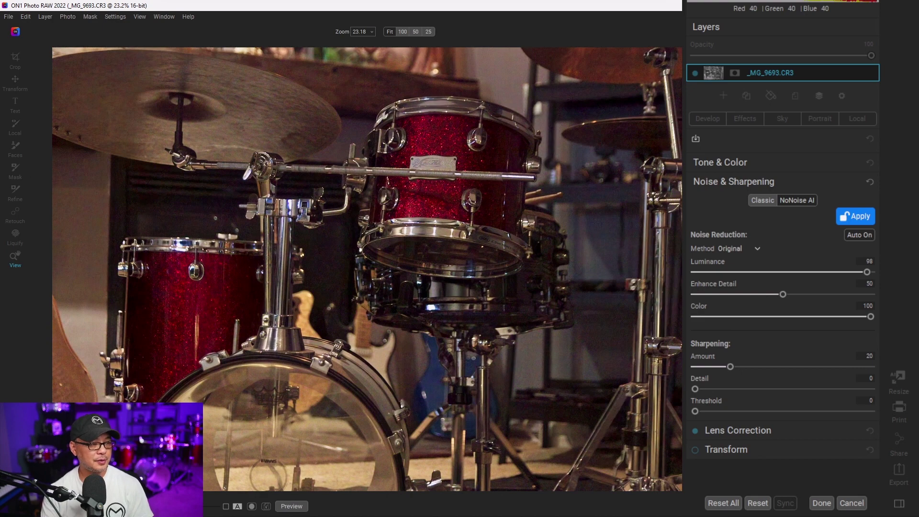
pyautogui.hotkey('ctrl', 'p')
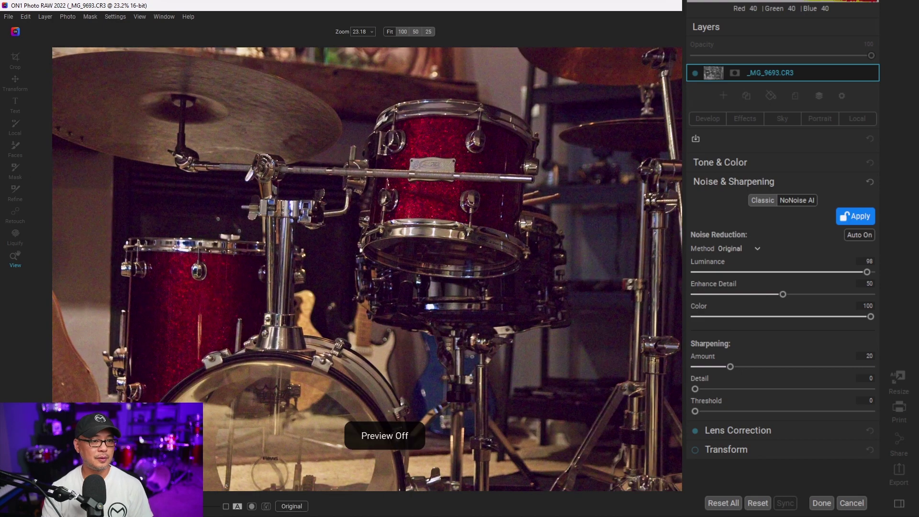
pyautogui.hotkey('ctrl', 'p')
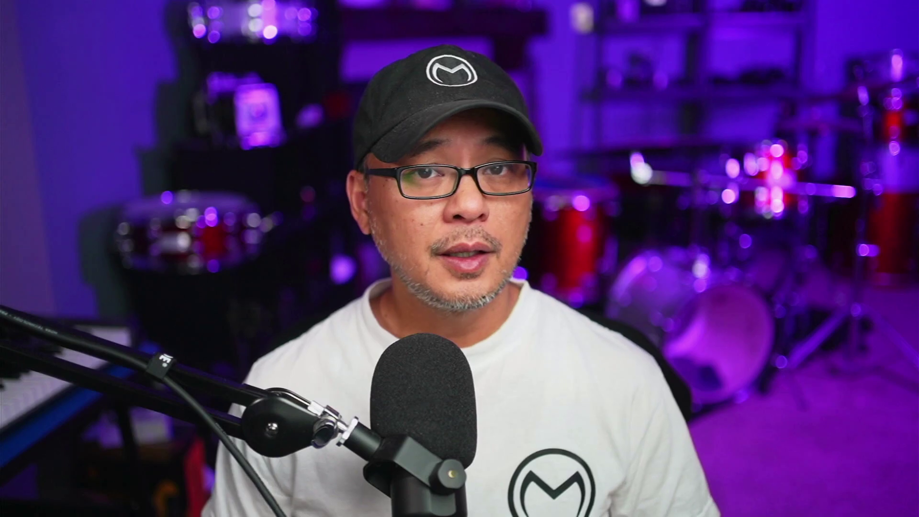